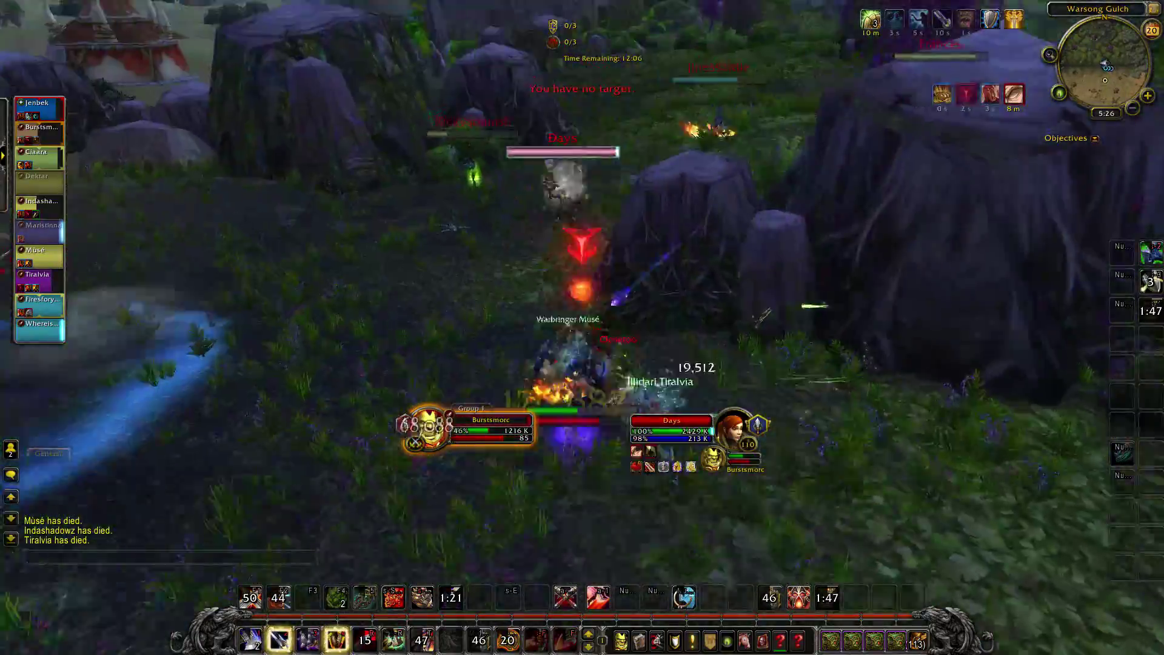
left_click(494, 156)
key("shift+2")
left_click(508, 234)
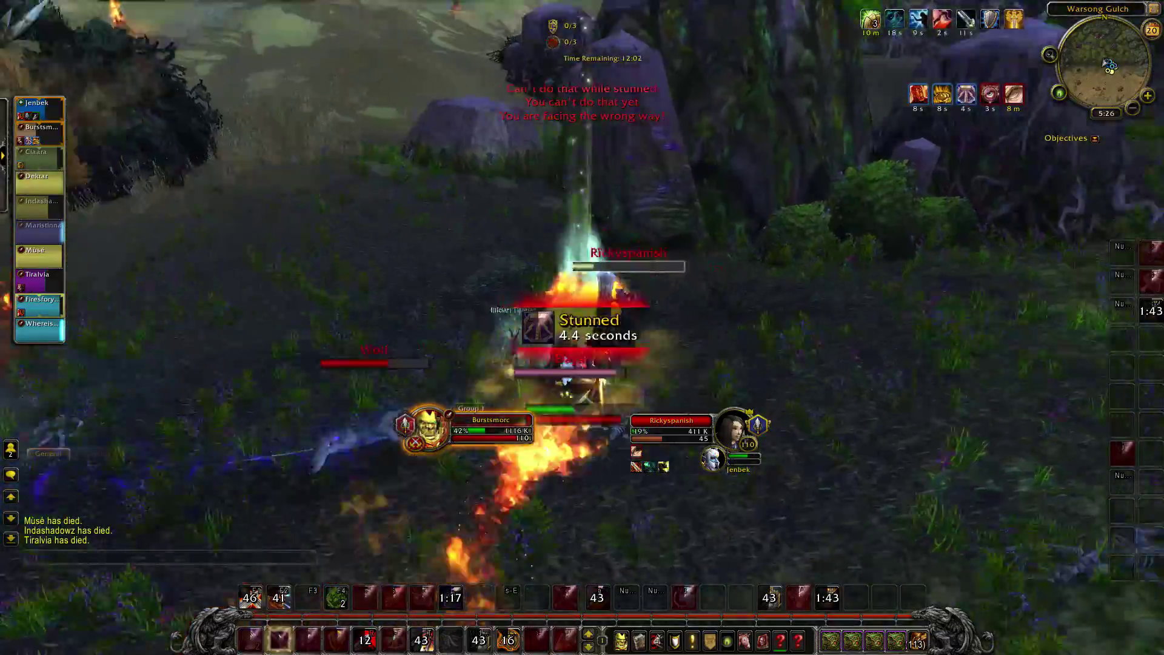
key("2")
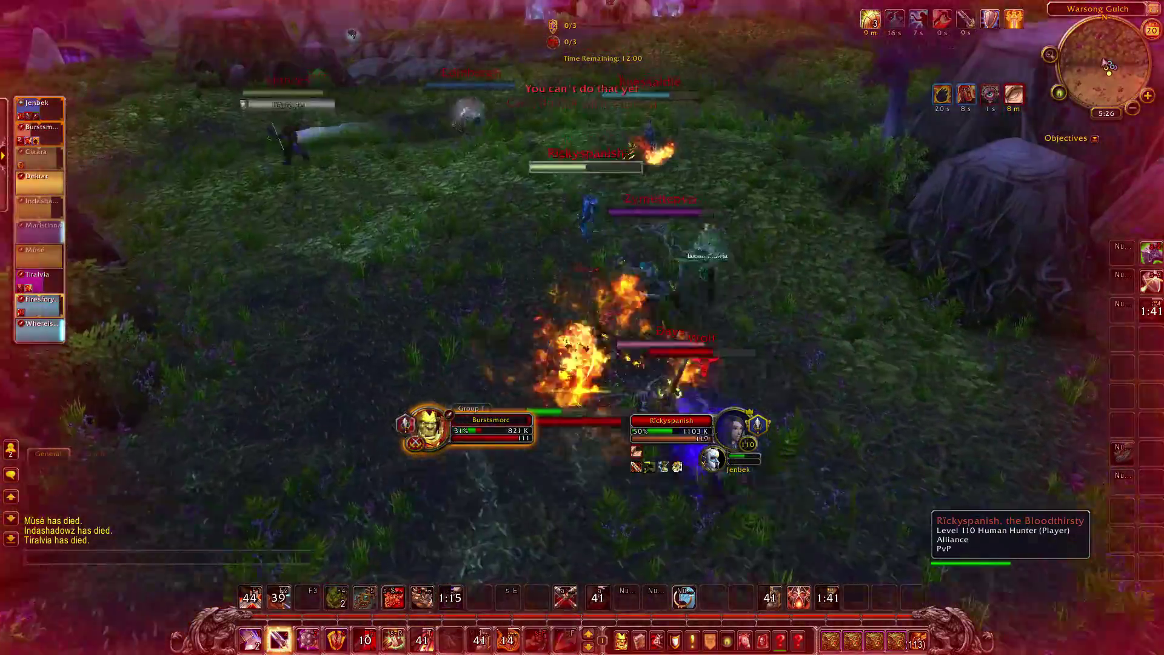
key("2")
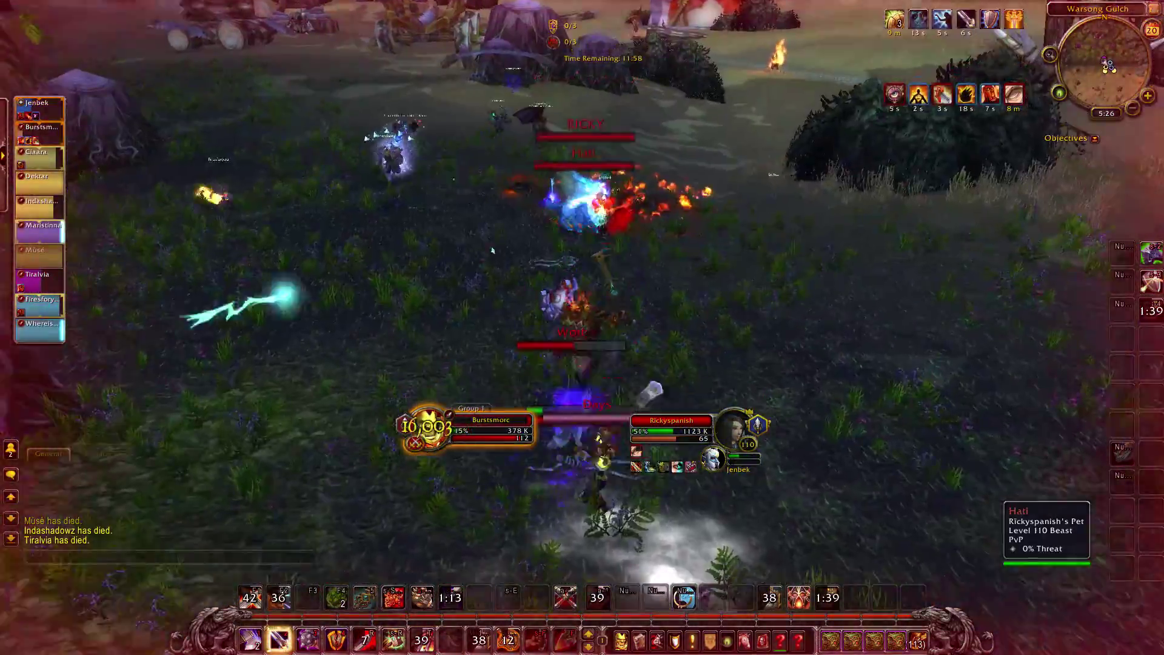
left_click(600, 159)
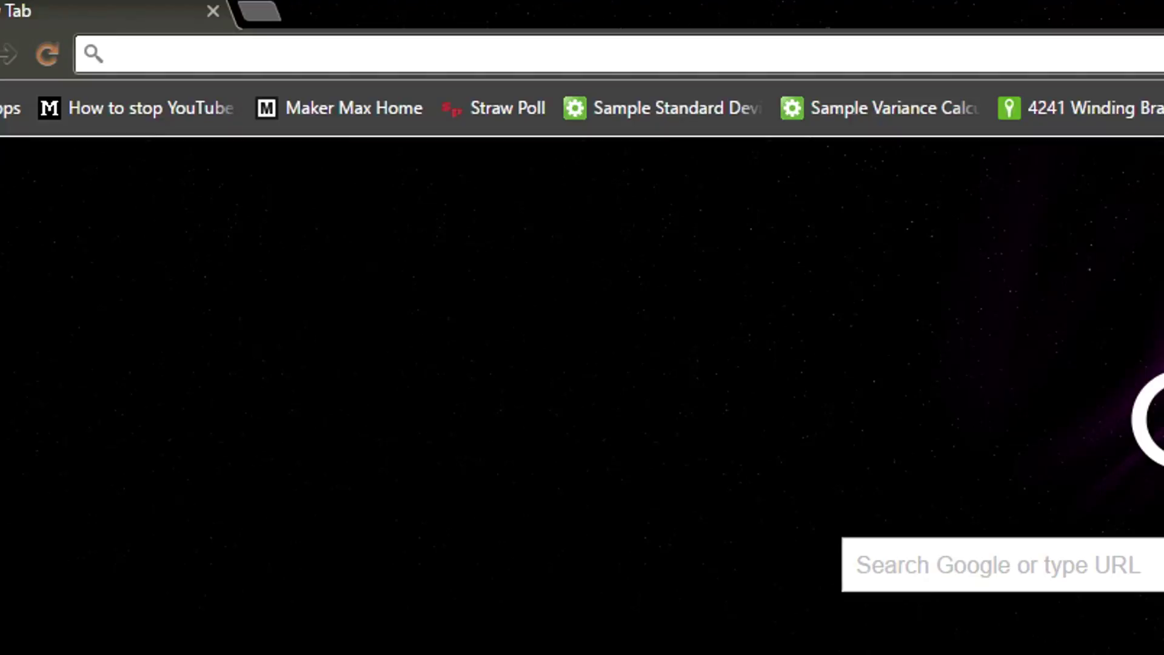
- Open the obsproject.com website in the browser
type("obsproject.com")
key("Return")
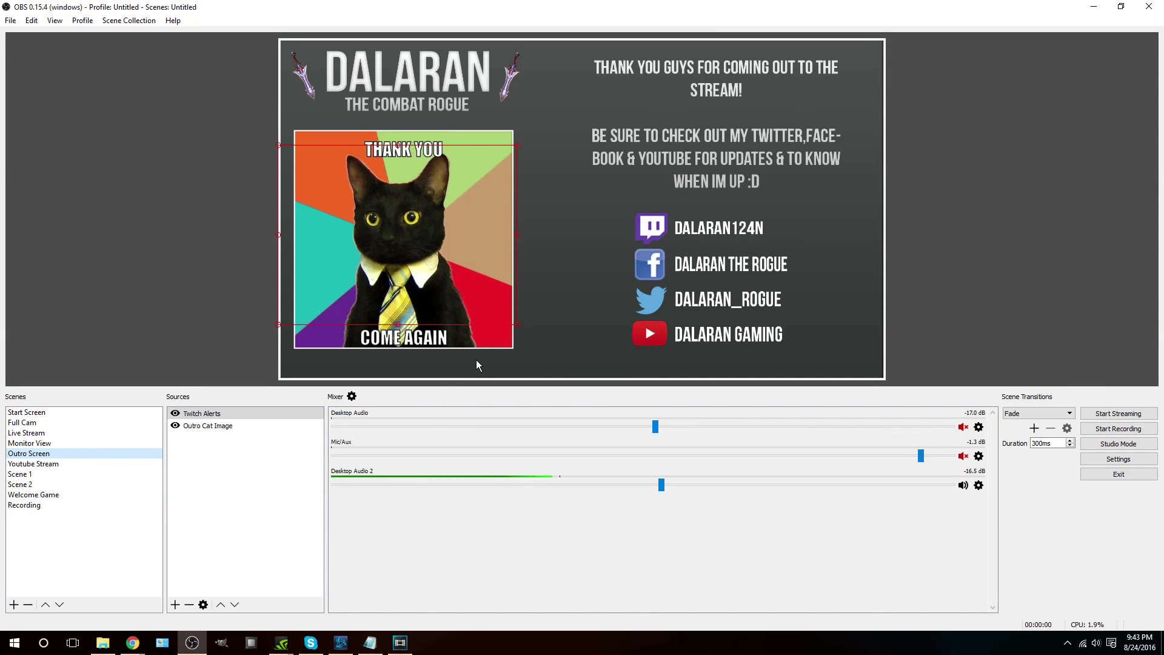
- Switch to OBS and add a new scene named "Recoding 2" after the Recording scene
left_click(68, 507)
right_click(66, 547)
left_click(89, 553)
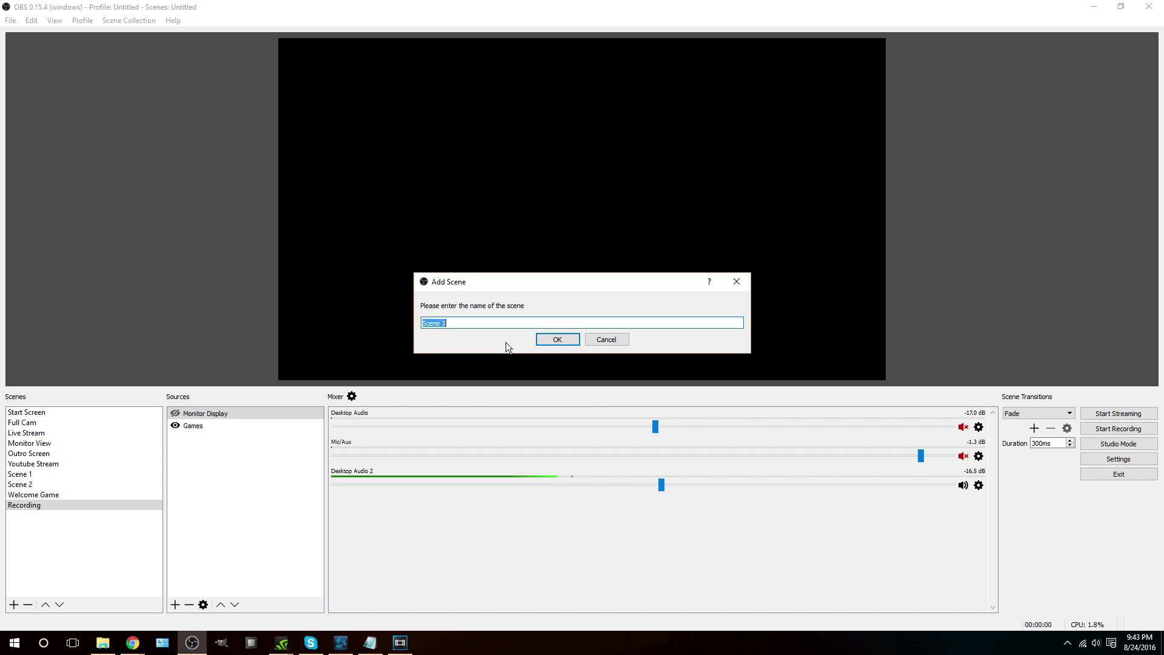
type("Recor")
key("BackSpace")
type("ding 2")
key("Return")
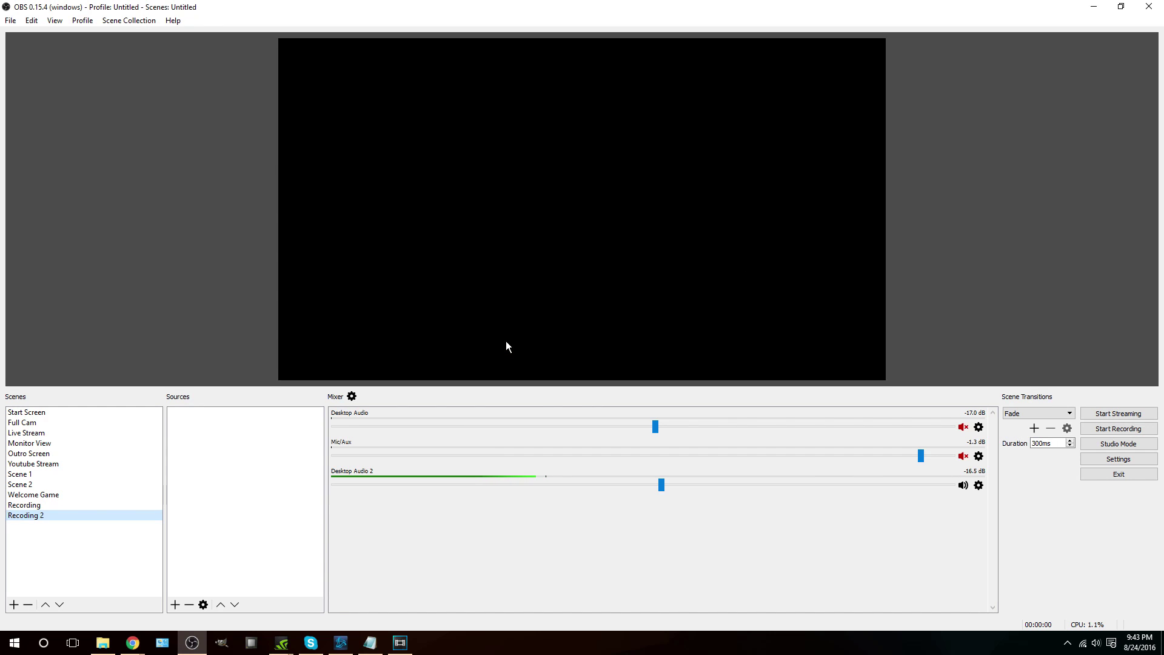
- Add a Game Capture source named "Games Capture" to the new scene
right_click(227, 433)
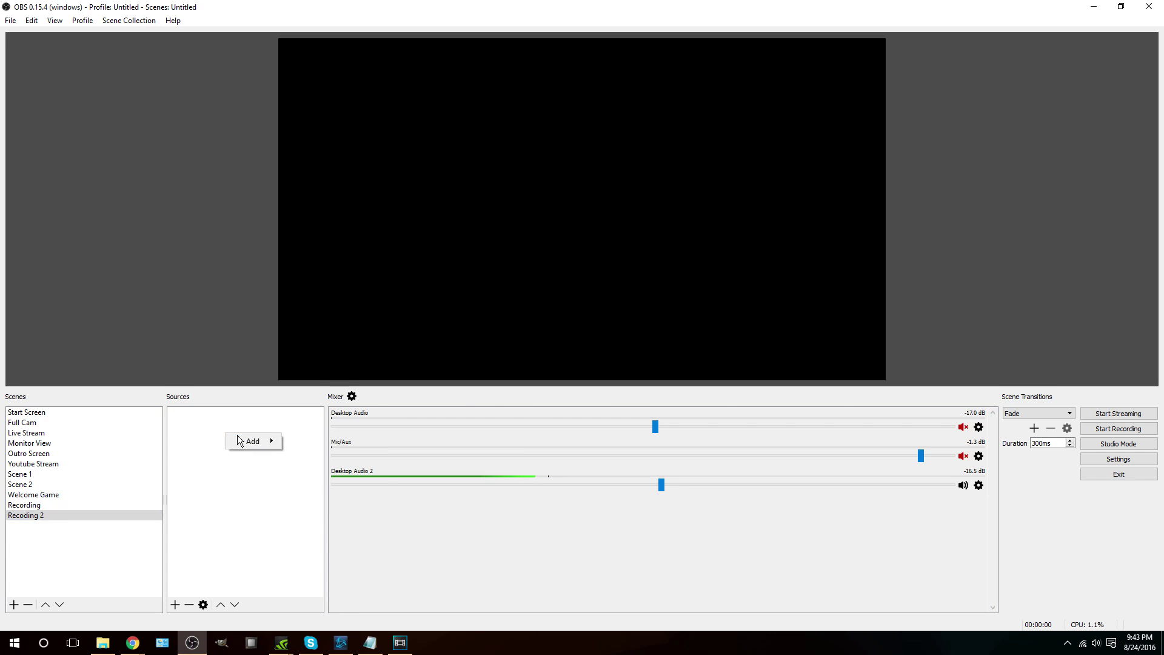
mouse_move(247, 439)
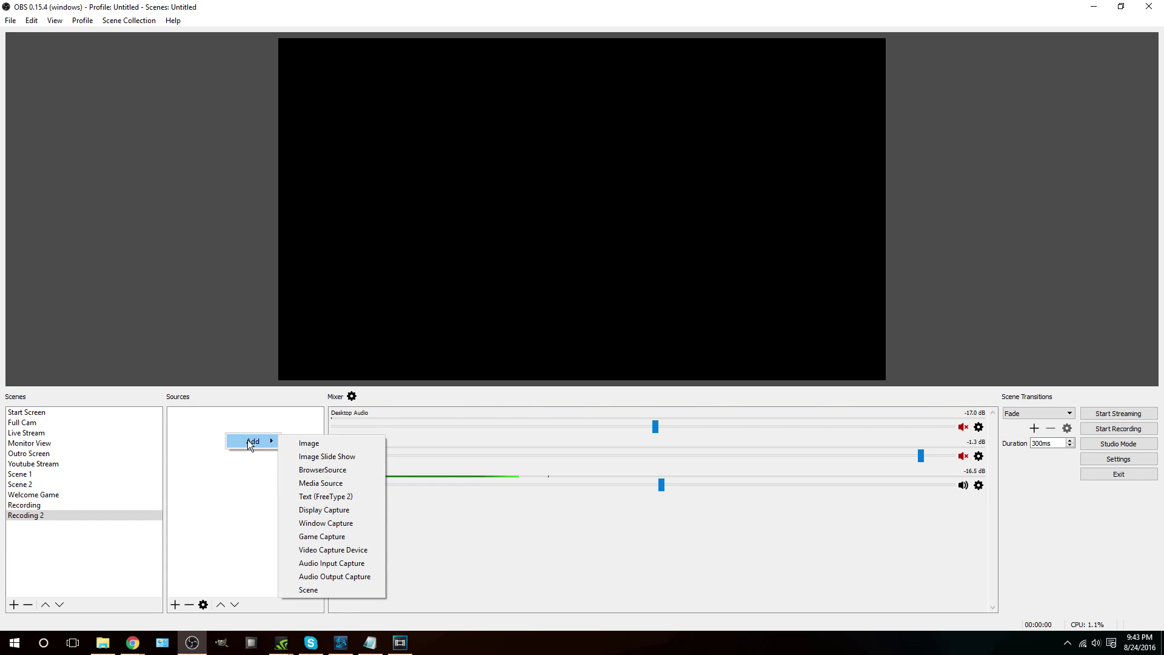
left_click(320, 537)
type("Games")
key("Return")
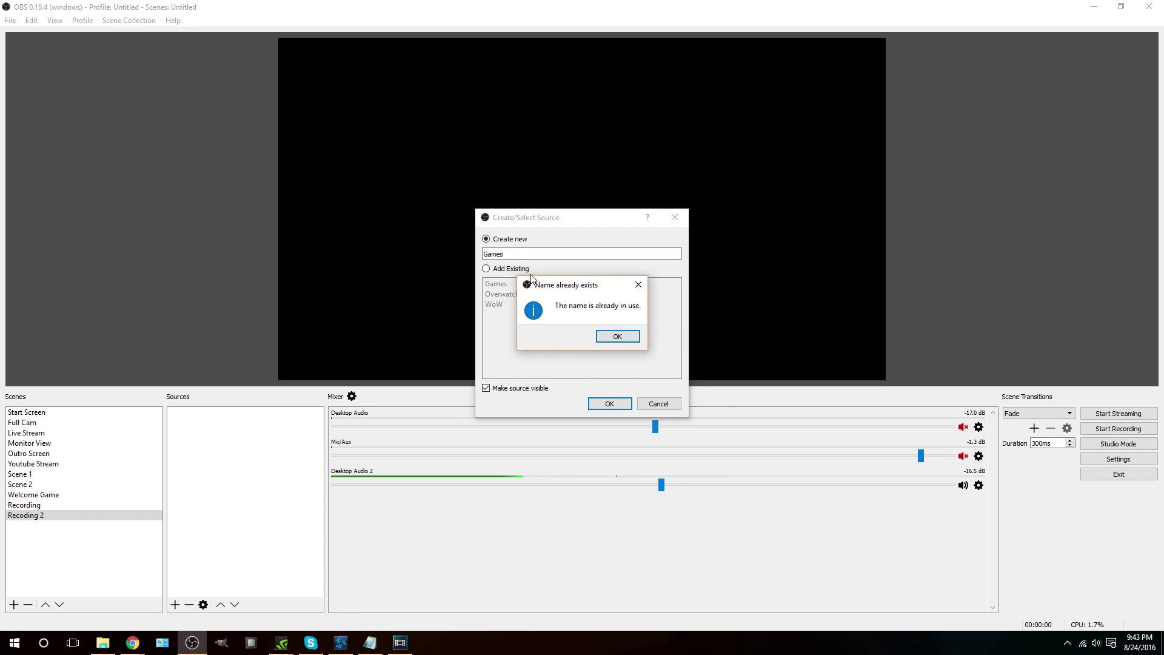
key("Return")
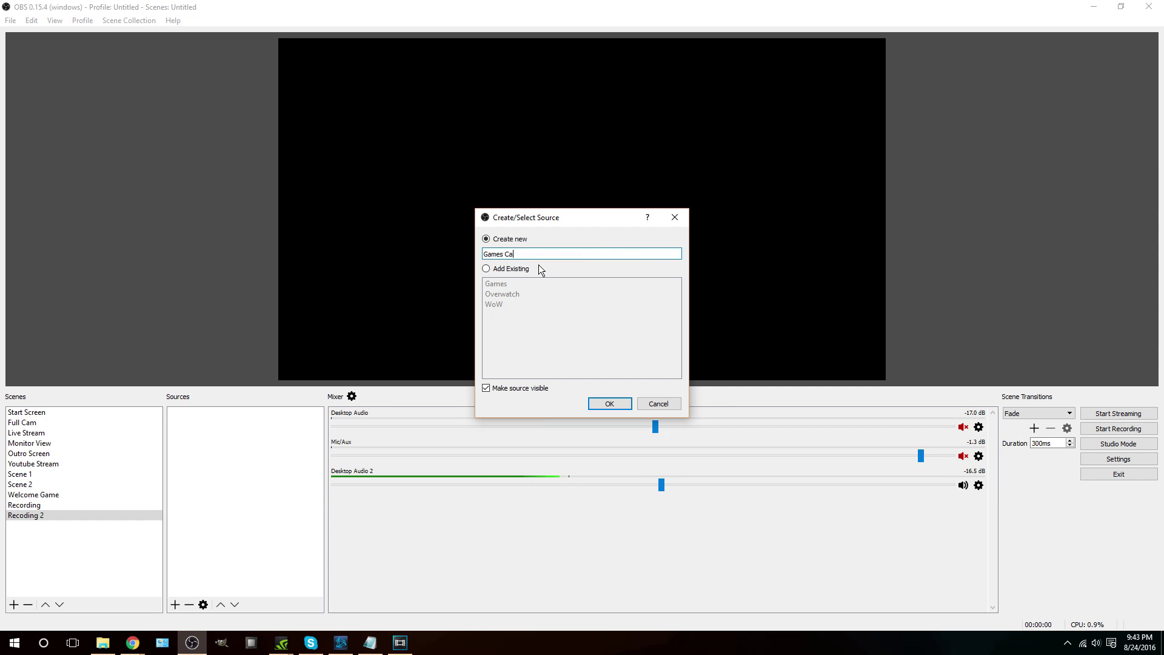
type("Capture")
key("Return")
- Set the Games Capture mode to "Capture any fullscreen application" and accept the source properties
left_click(598, 350)
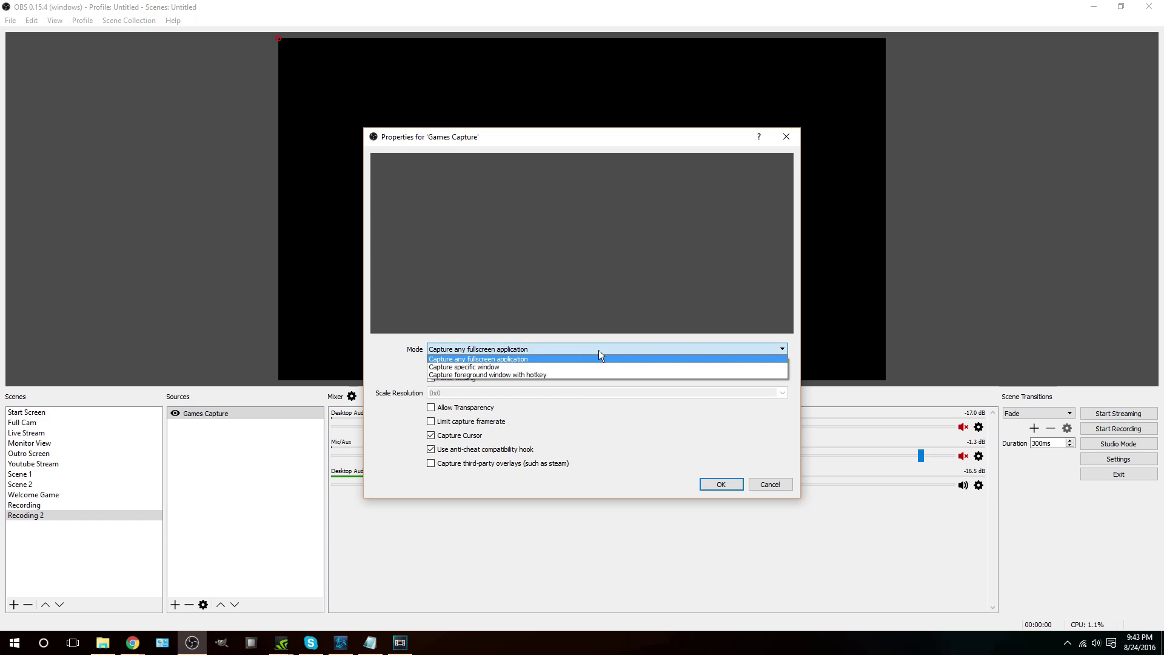
left_click(572, 358)
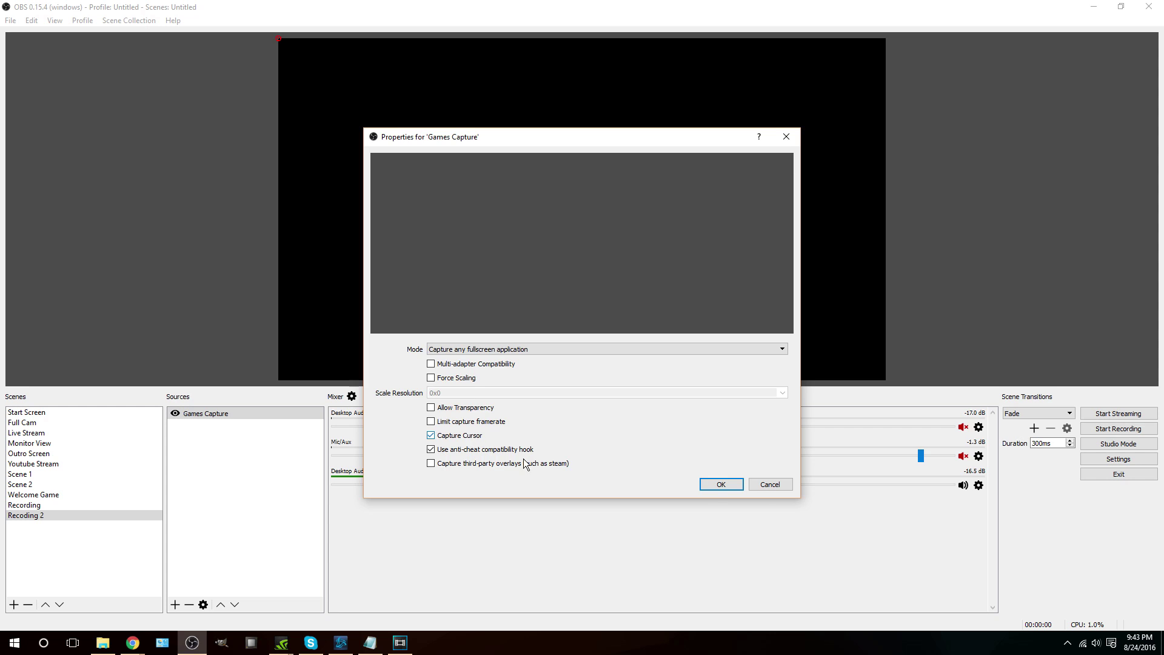
left_click(721, 484)
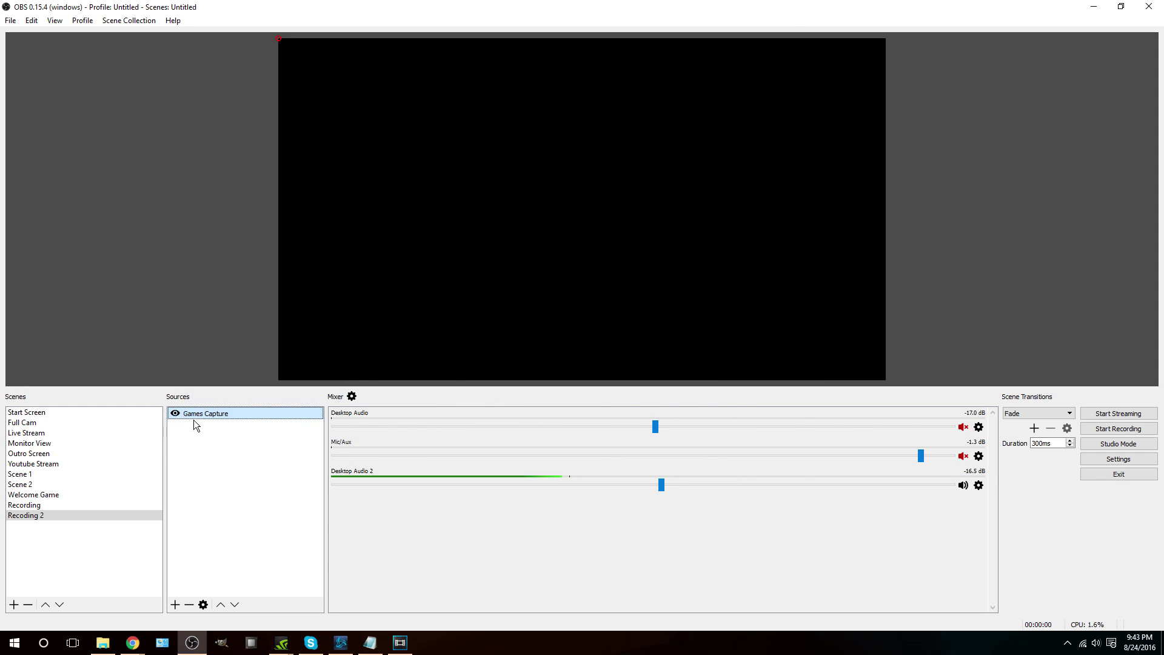
- Restore the OBS window to a smaller size and launch Hearthstone from the Battle.net launcher
left_click_drag(751, 6, 792, 120)
left_click(262, 460)
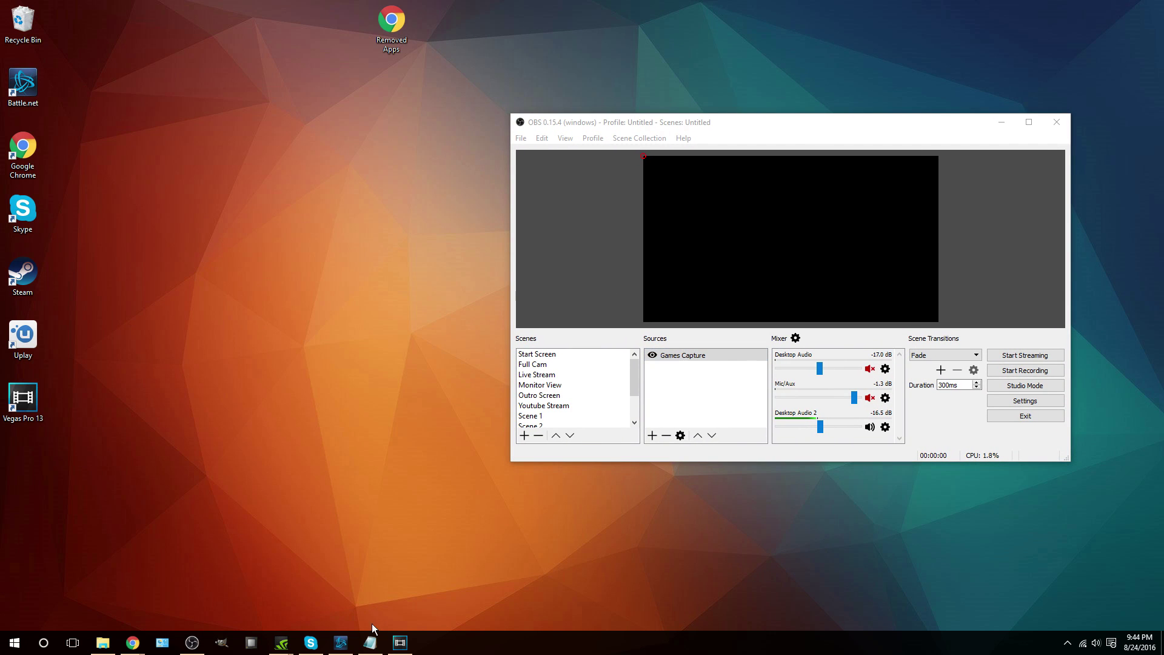
left_click(340, 641)
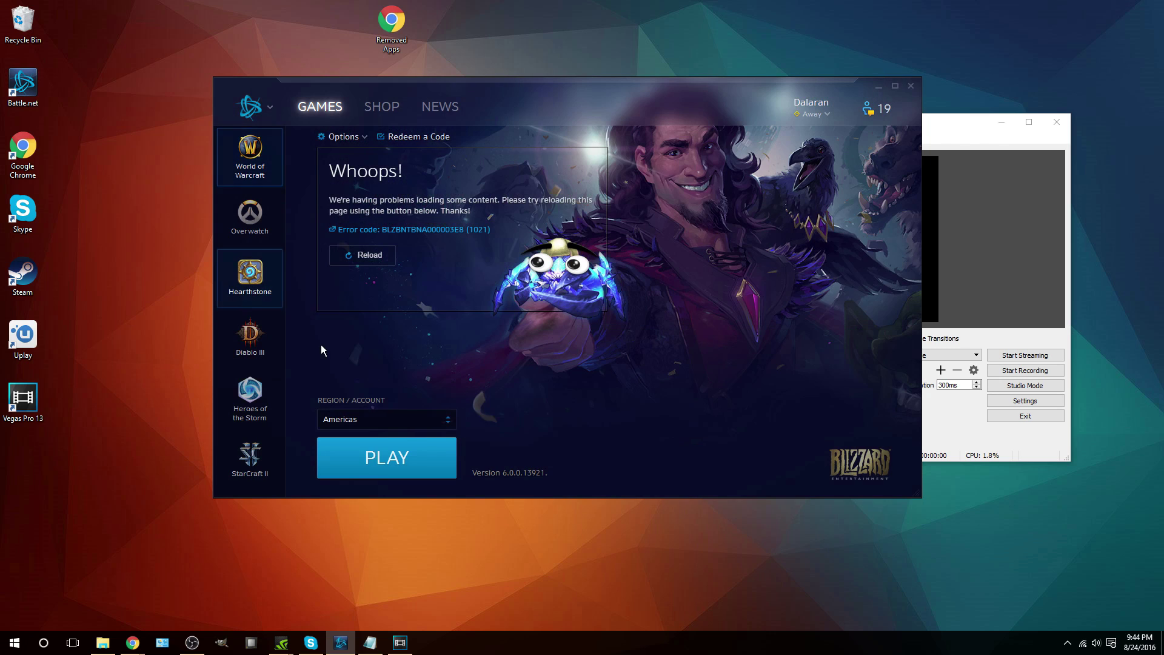
left_click(423, 452)
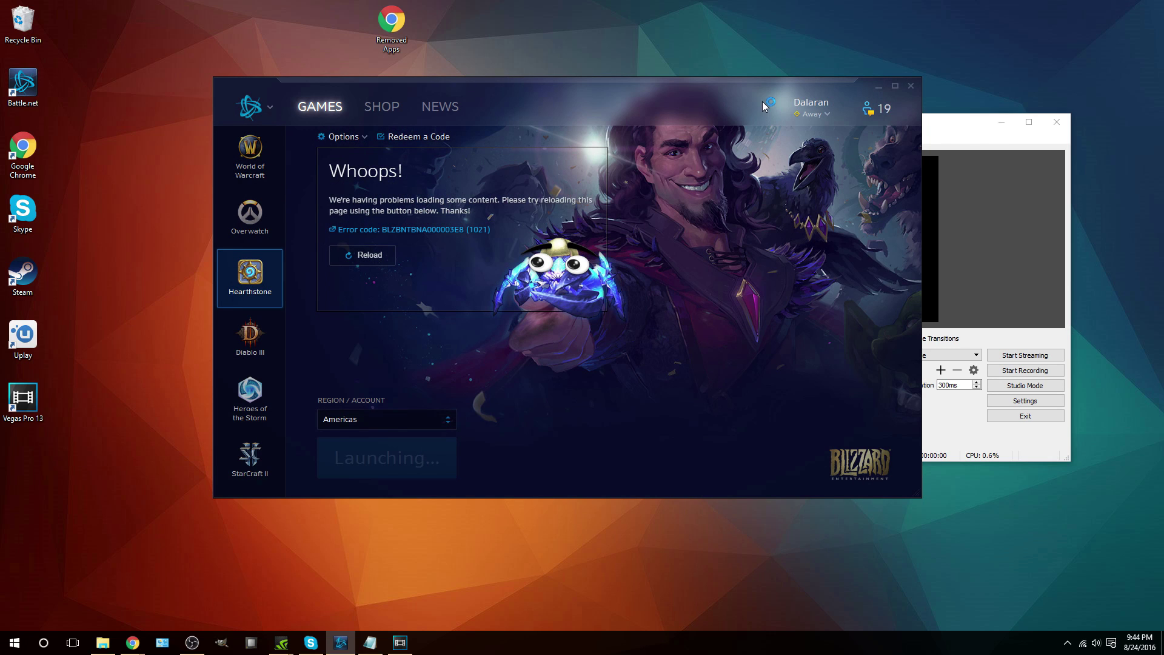
left_click_drag(765, 103, 636, 122)
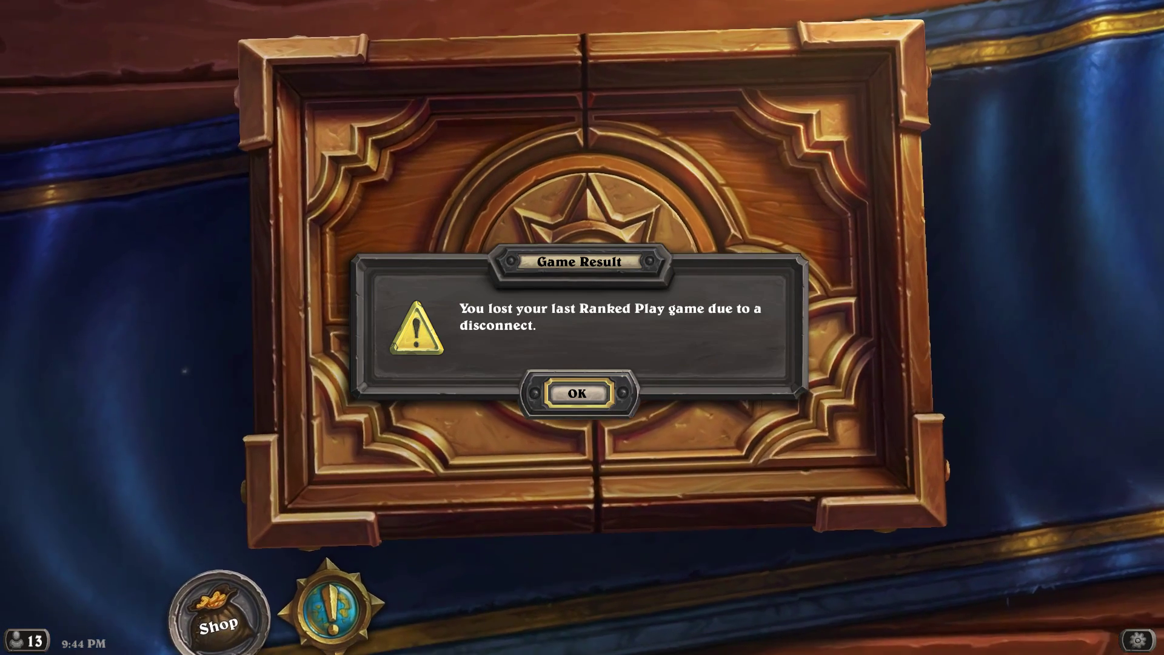
- Dismiss Hearthstone's game result notice and turn off Fullscreen in the game's graphics options
key("alt+Tab")
left_click_drag(1019, 159, 1163, 412)
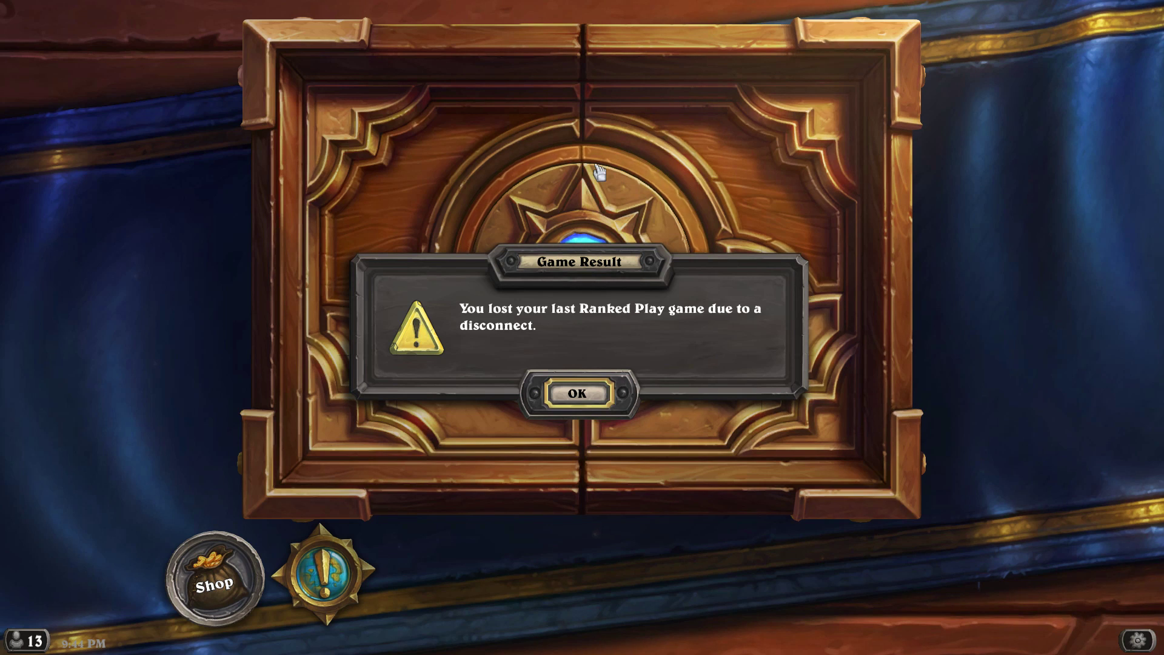
left_click(578, 393)
left_click(1136, 640)
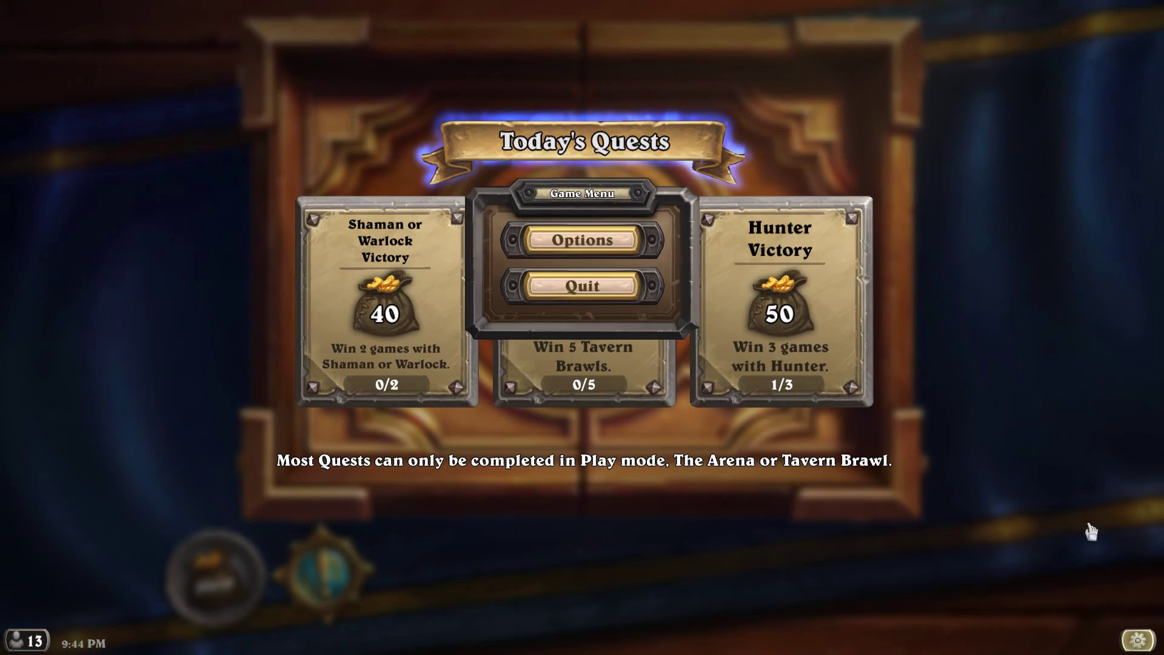
left_click(584, 242)
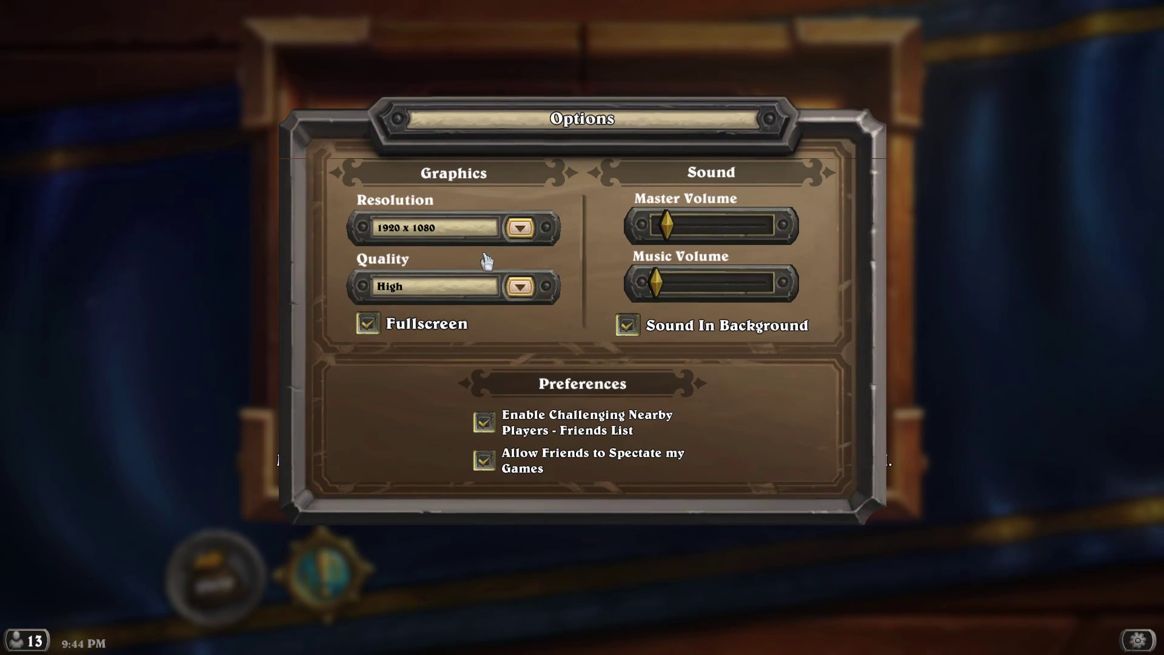
left_click(371, 327)
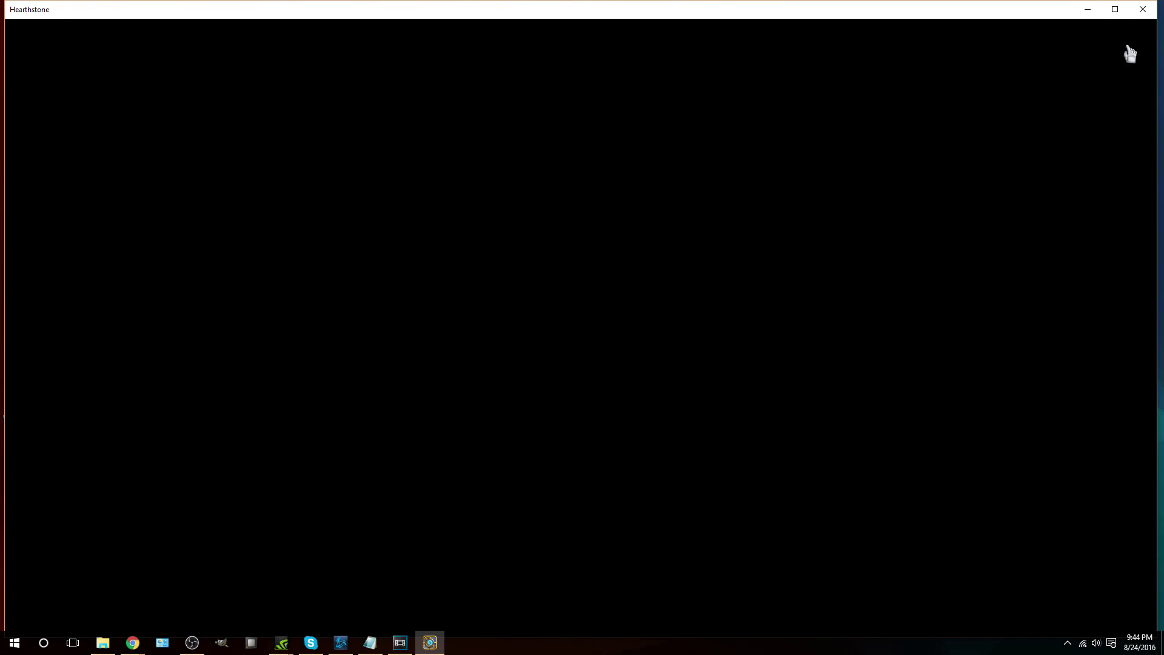
- Return to OBS and transform the Games Capture source with Fit to screen
key("alt+Tab")
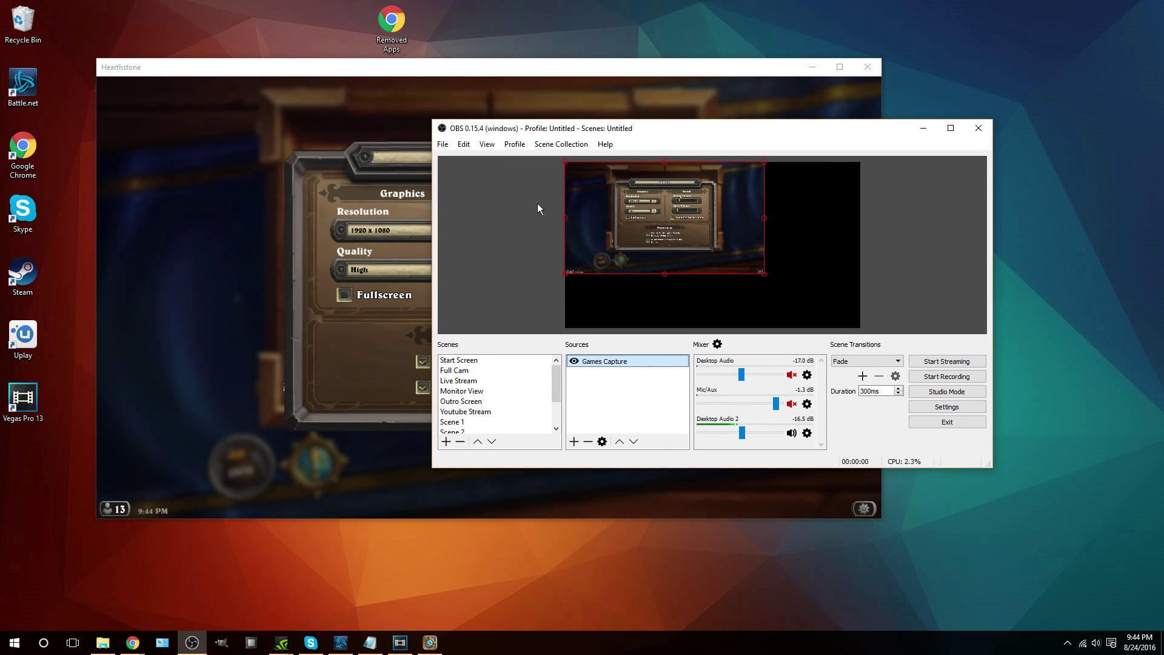
right_click(613, 364)
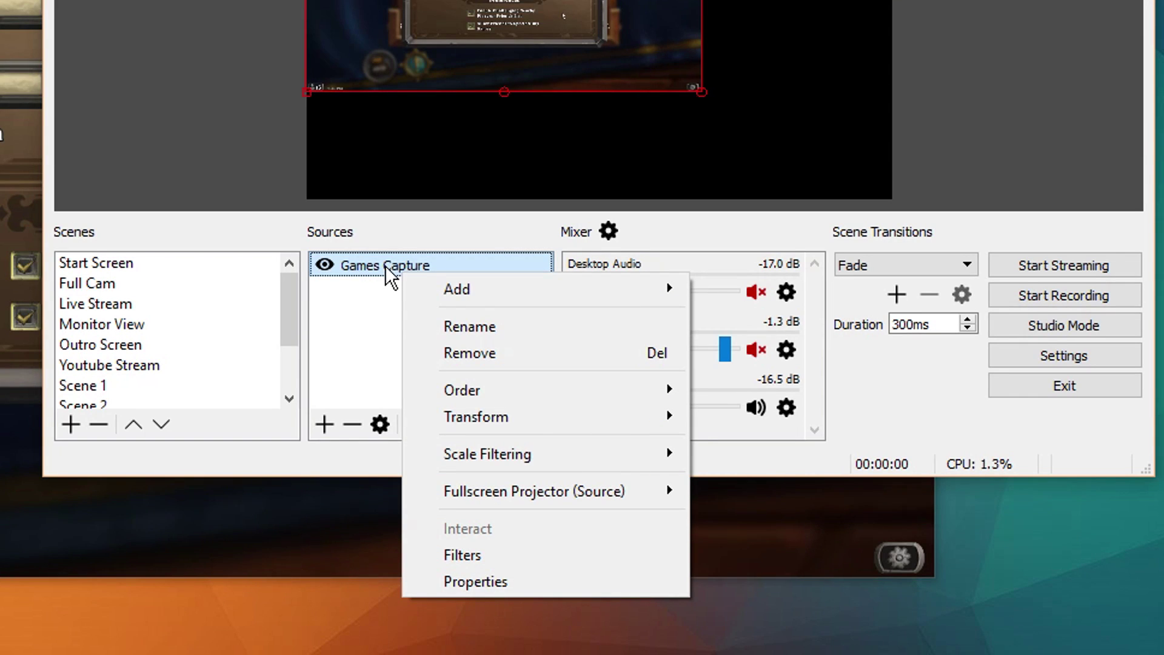
mouse_move(556, 421)
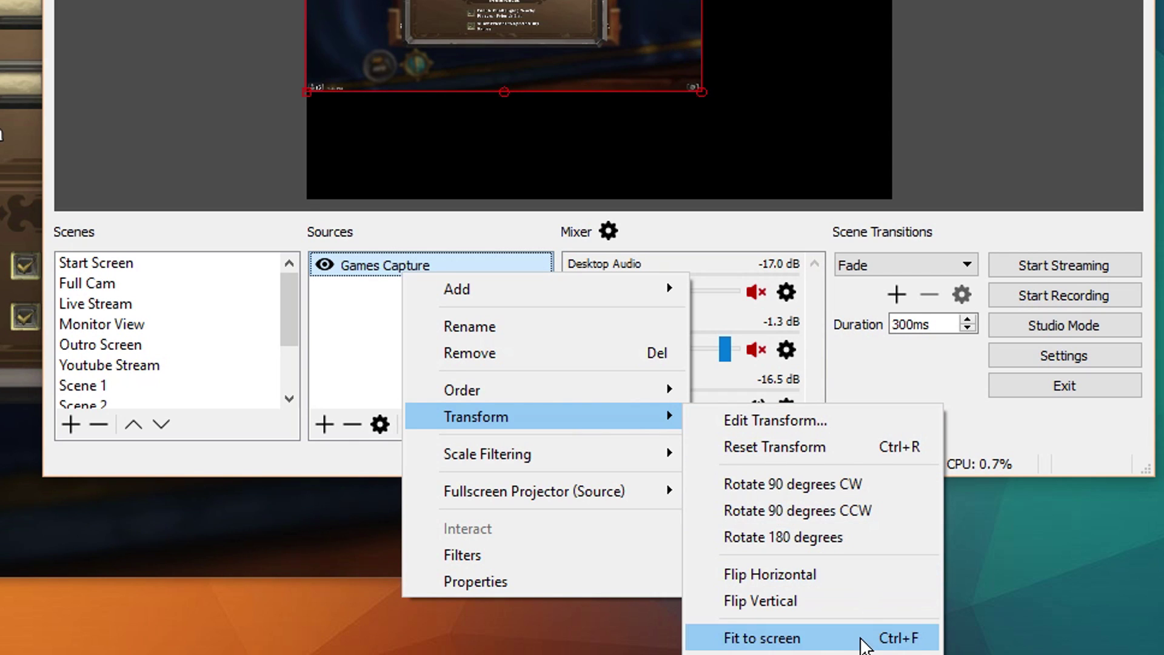
left_click(865, 638)
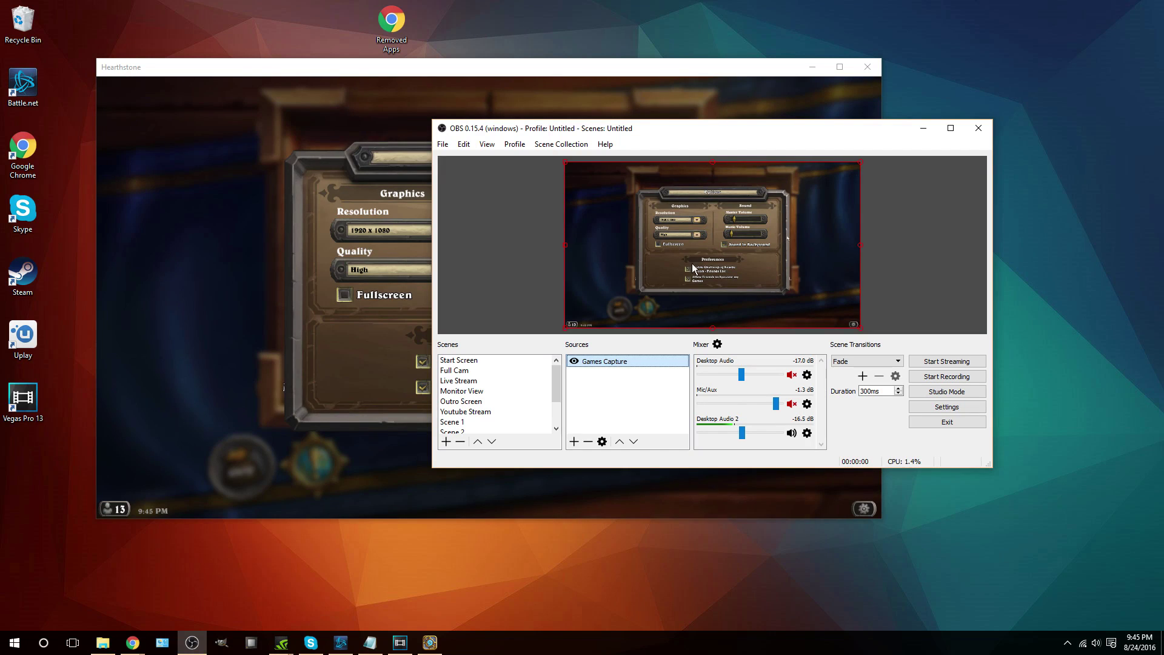
- Move the OBS window out of the way, close Hearthstone's options and daily quests, and open the card collection
left_click_drag(653, 135, 1163, 200)
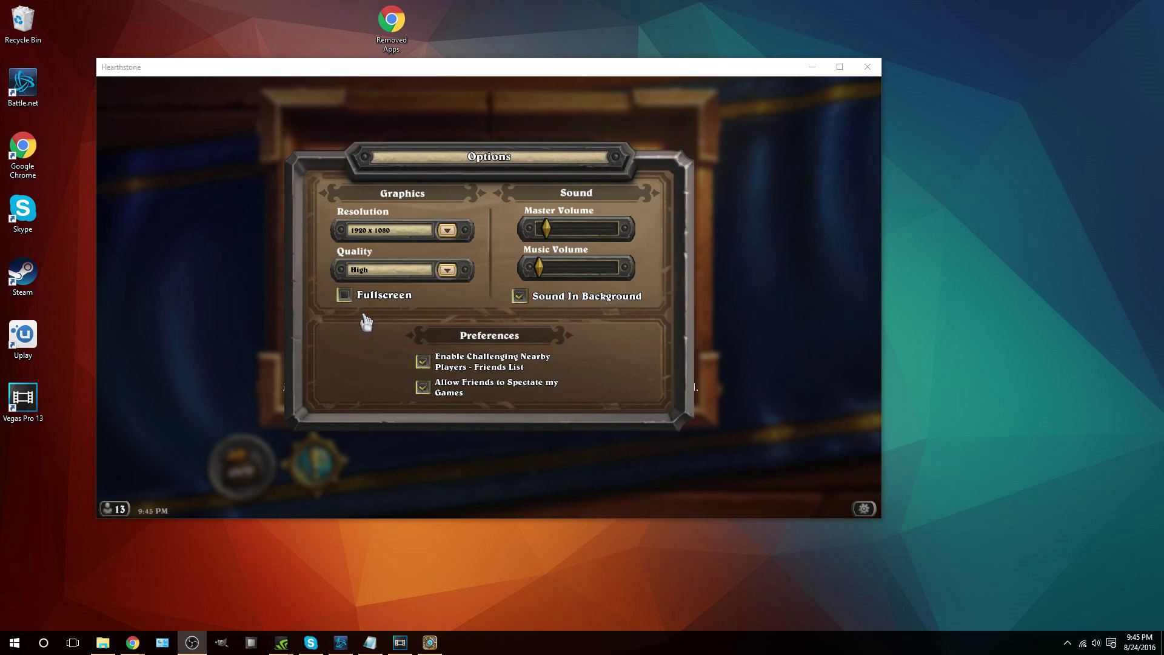
left_click(760, 279)
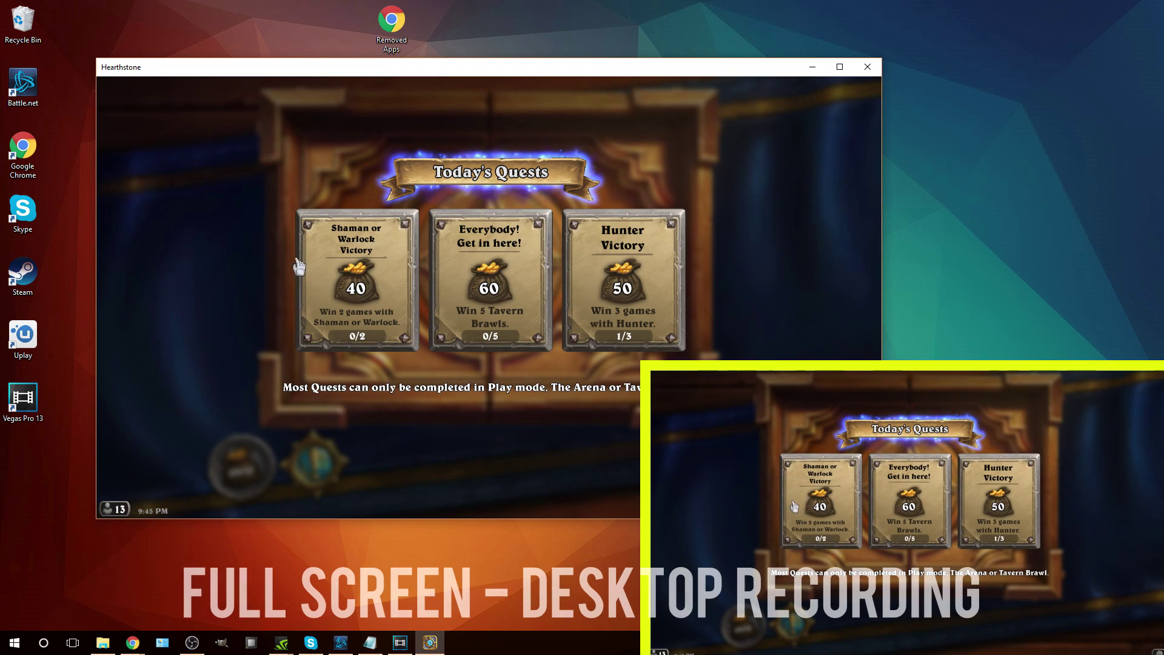
left_click(363, 285)
left_click(503, 447)
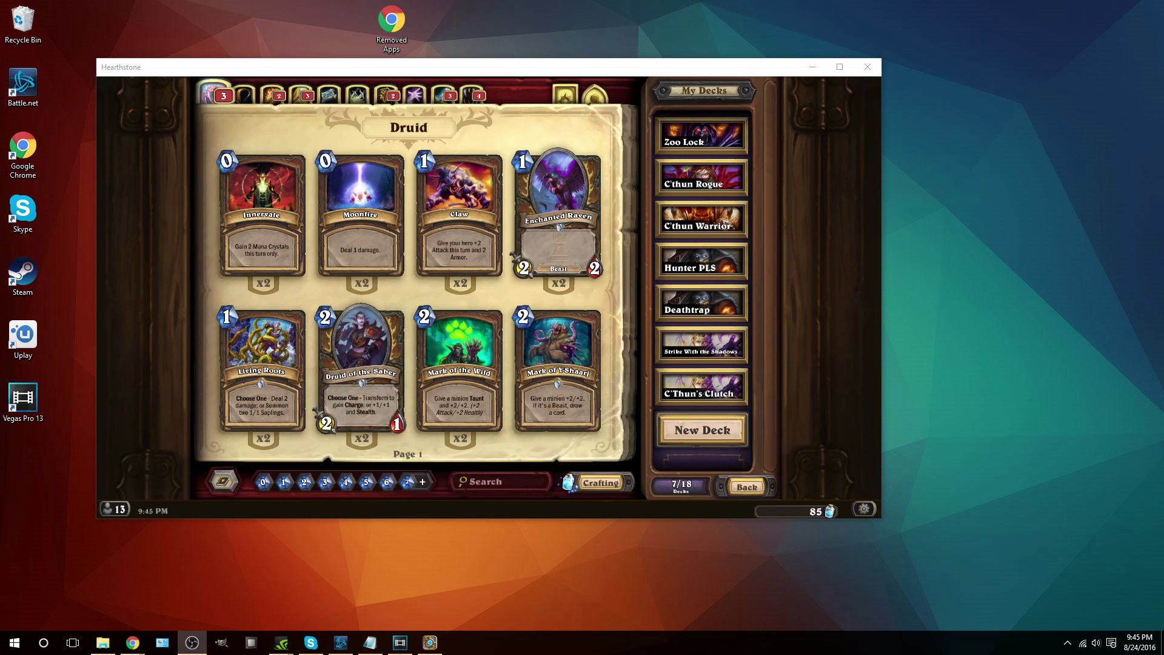
- Maximize the OBS window and set the output (scaled) resolution to 1920x1080 in the video settings
left_click_drag(496, 139, 665, 1)
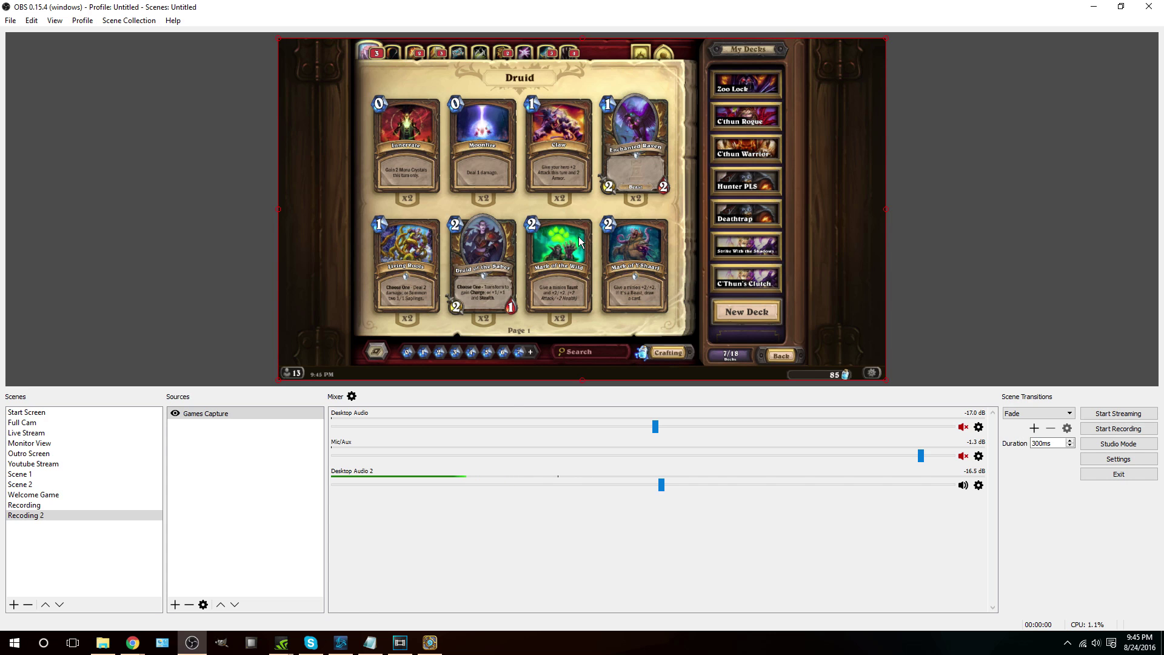
left_click(1088, 465)
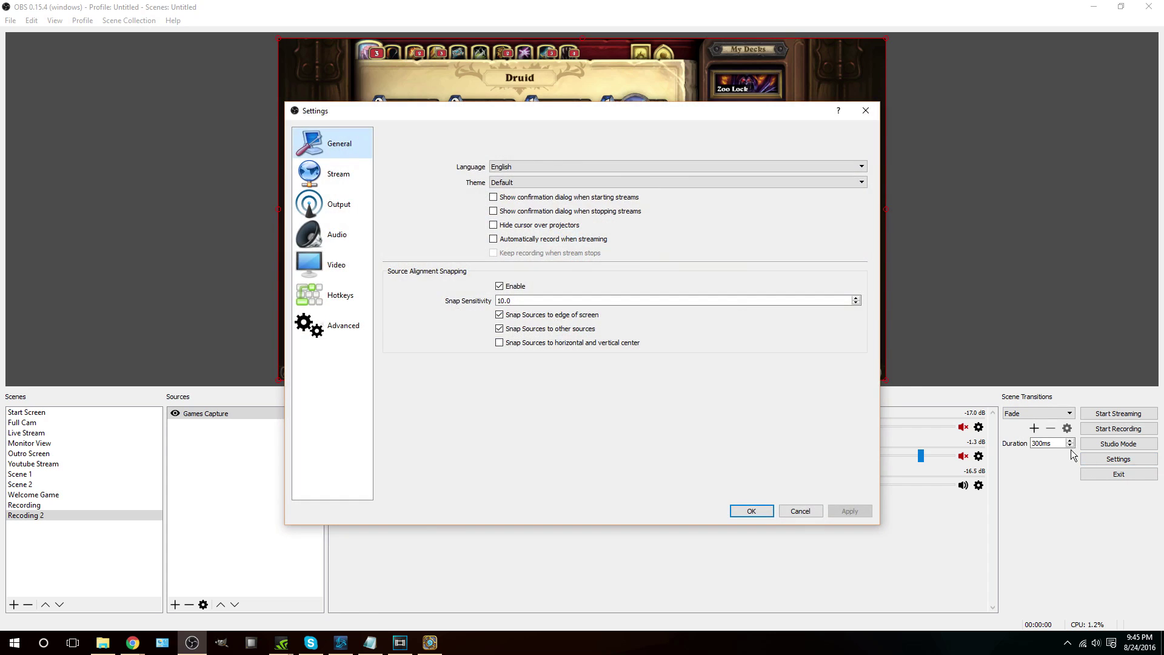
left_click(355, 269)
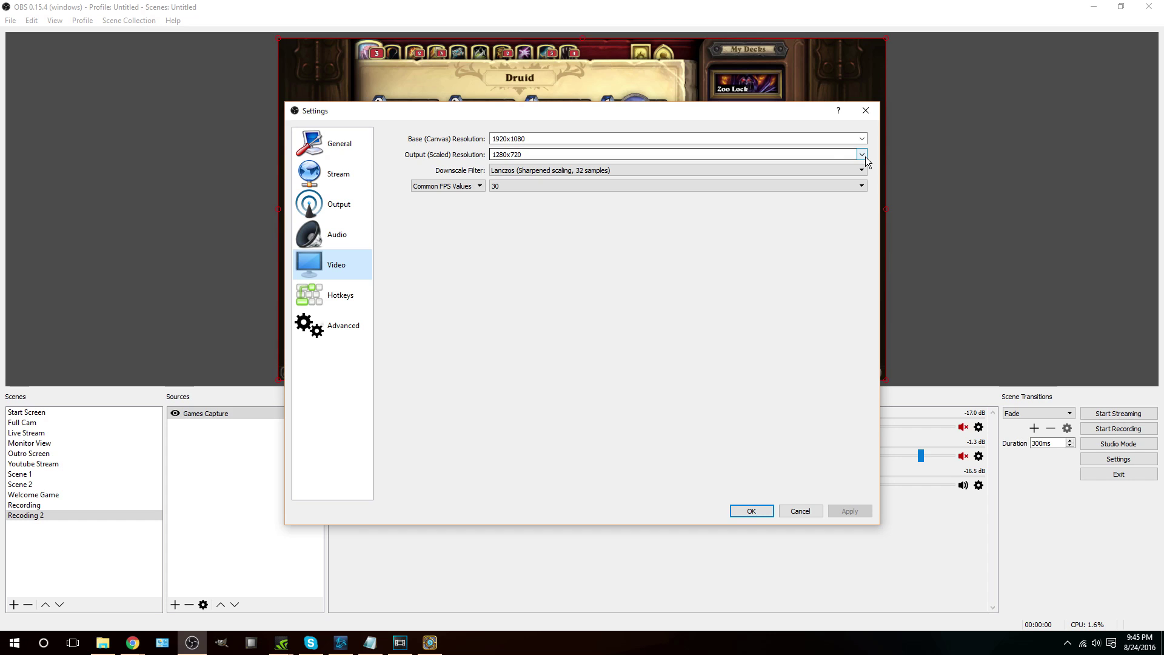
left_click(560, 138)
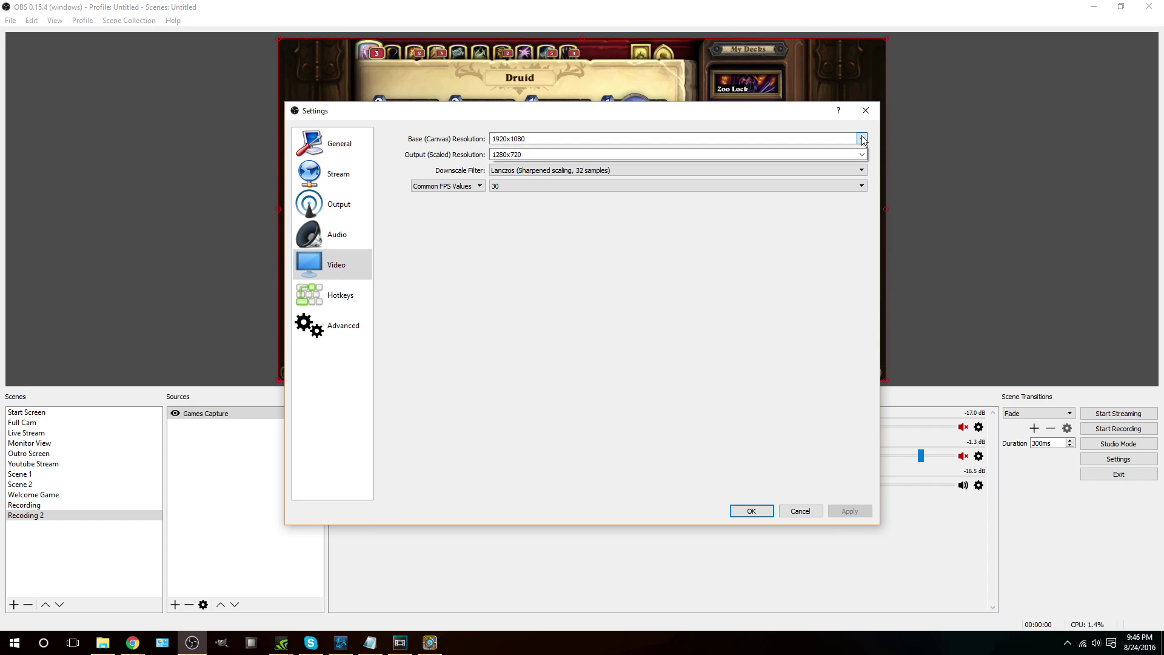
left_click(861, 156)
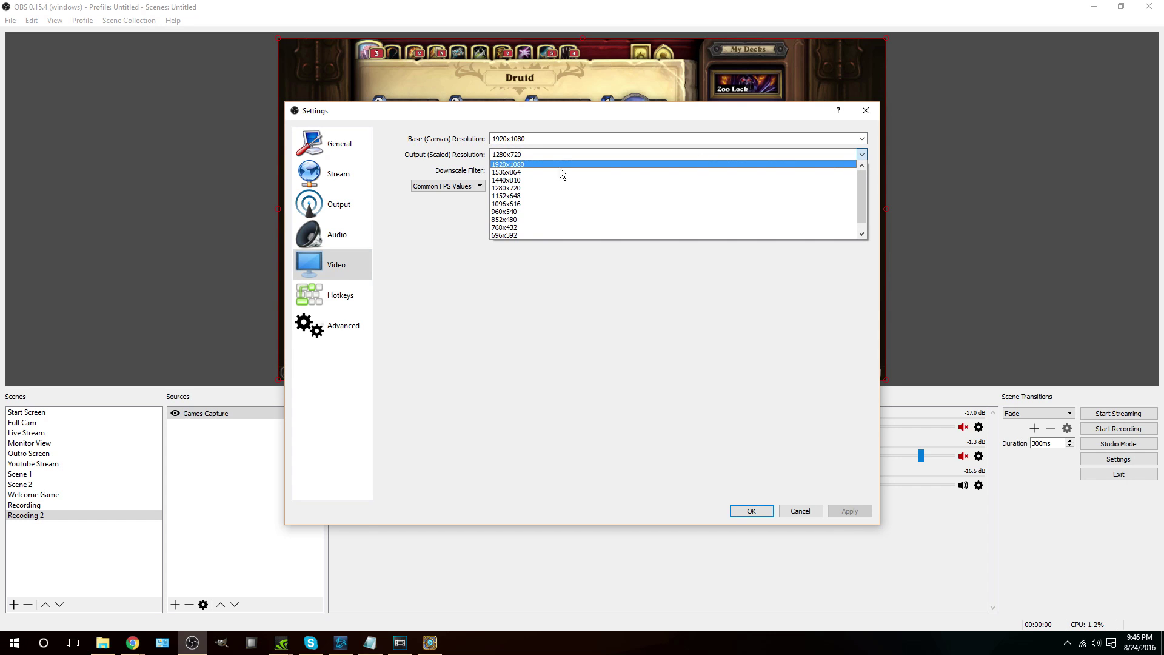
left_click(523, 164)
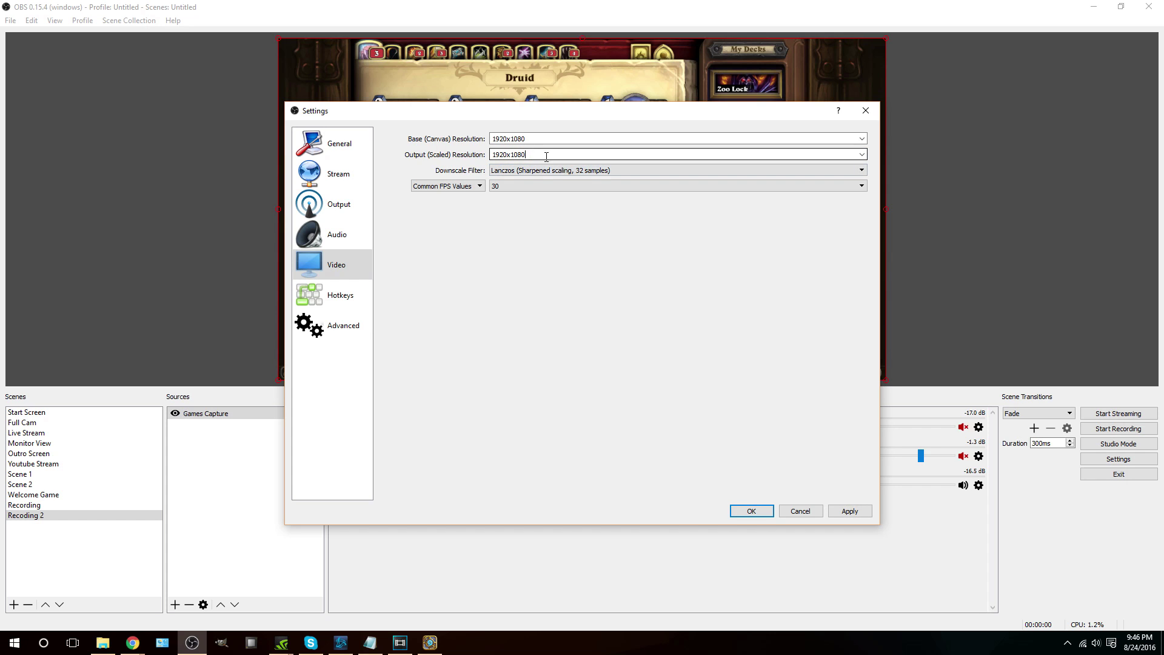
- Keep the Lanczos downscale filter, set the common FPS value to 60 and apply the video settings
left_click(538, 176)
left_click(549, 170)
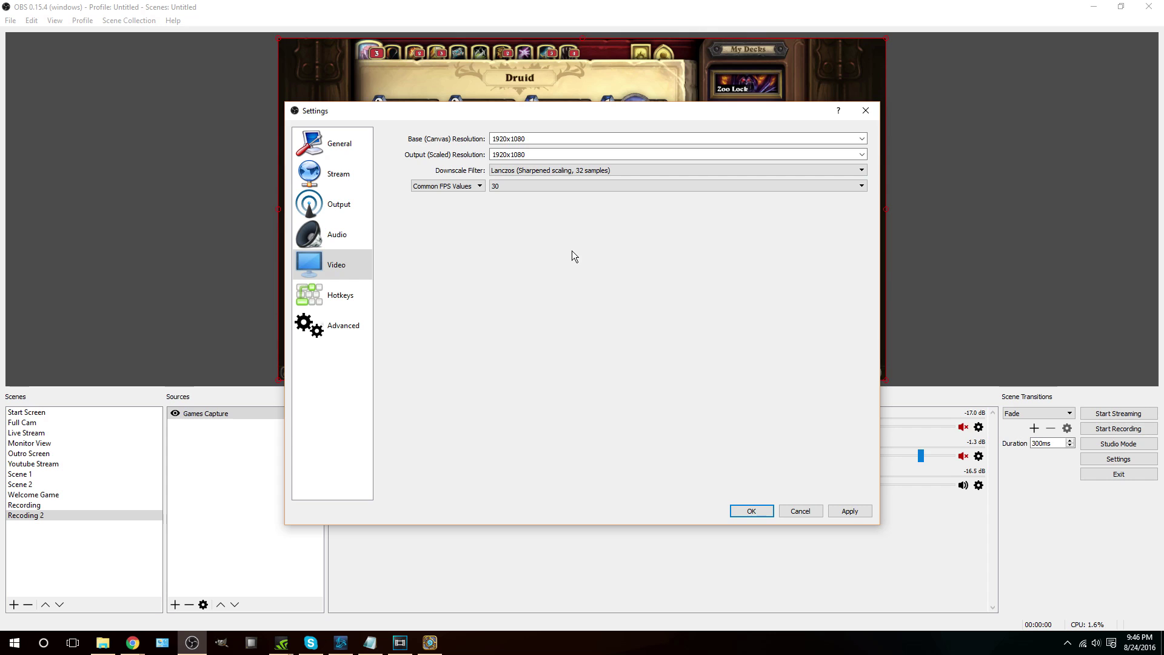
left_click(560, 187)
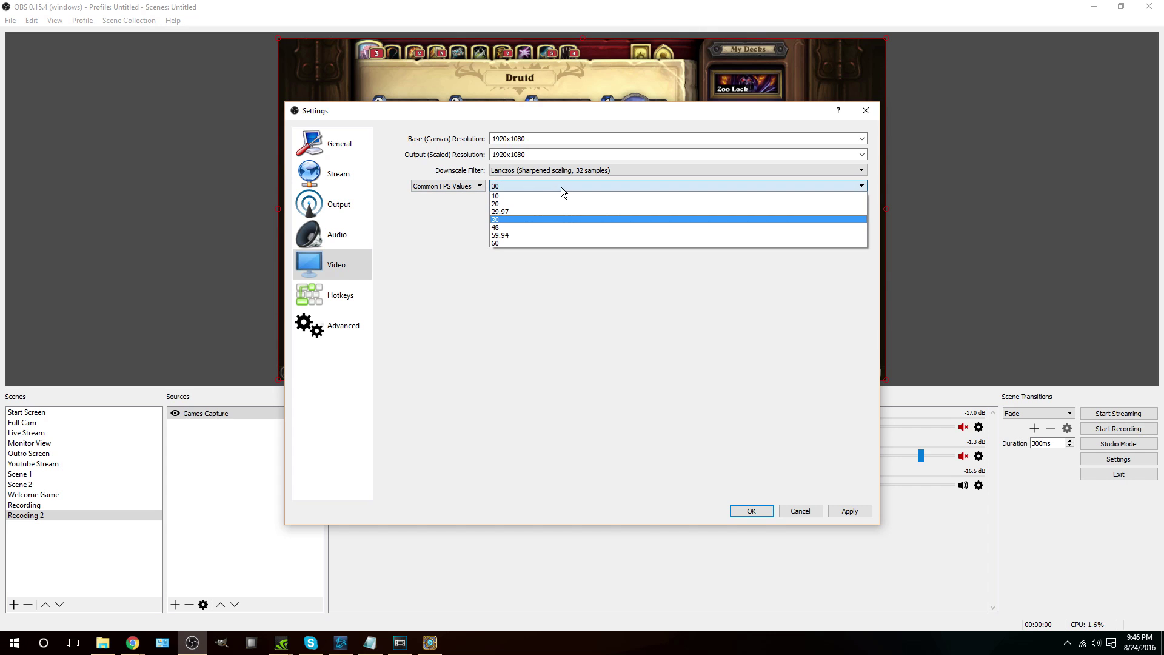
left_click(540, 242)
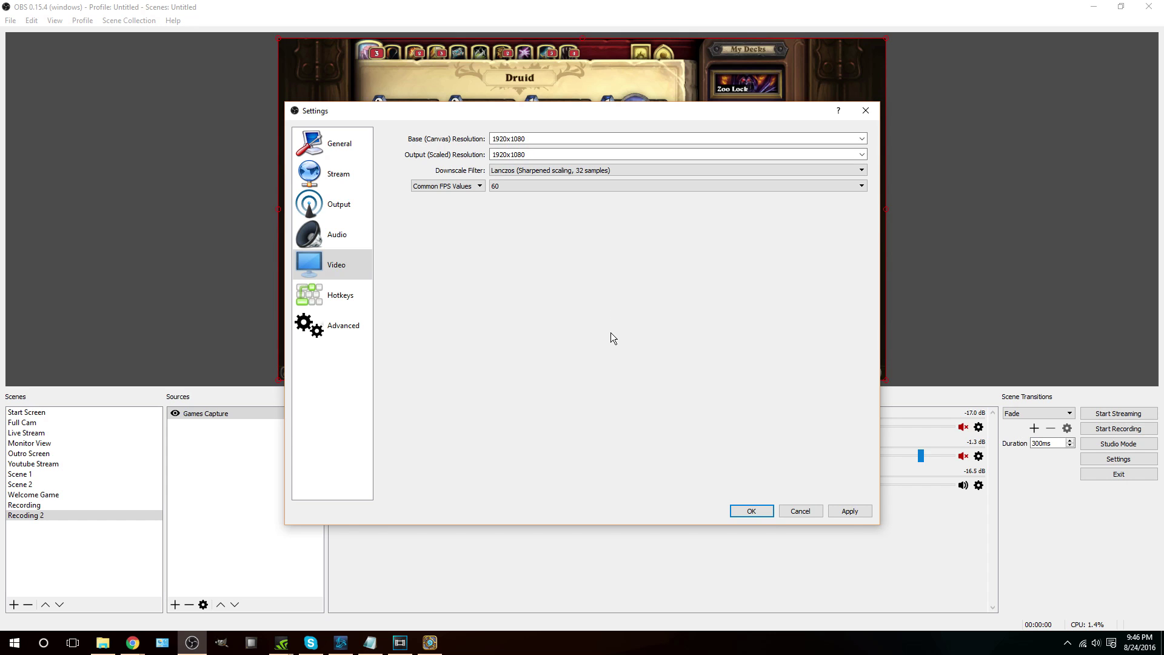
left_click(848, 511)
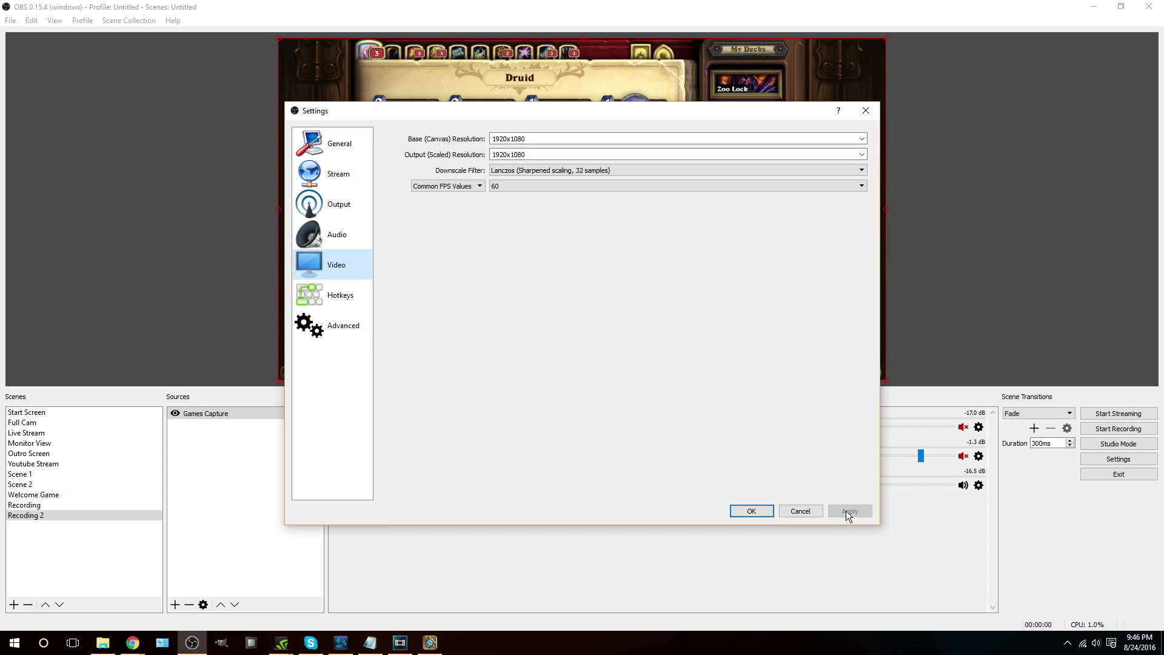
- Examine the sample rate, desktop audio device and microphone device choices in the audio settings
left_click(338, 236)
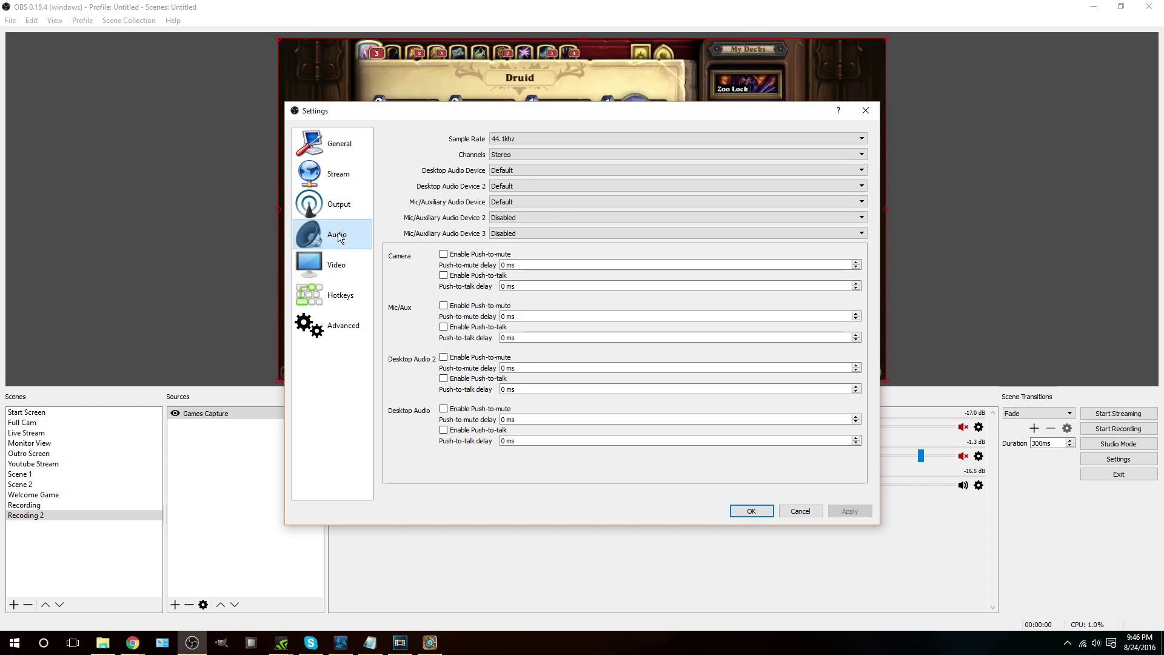
left_click(547, 141)
left_click(548, 141)
left_click(548, 140)
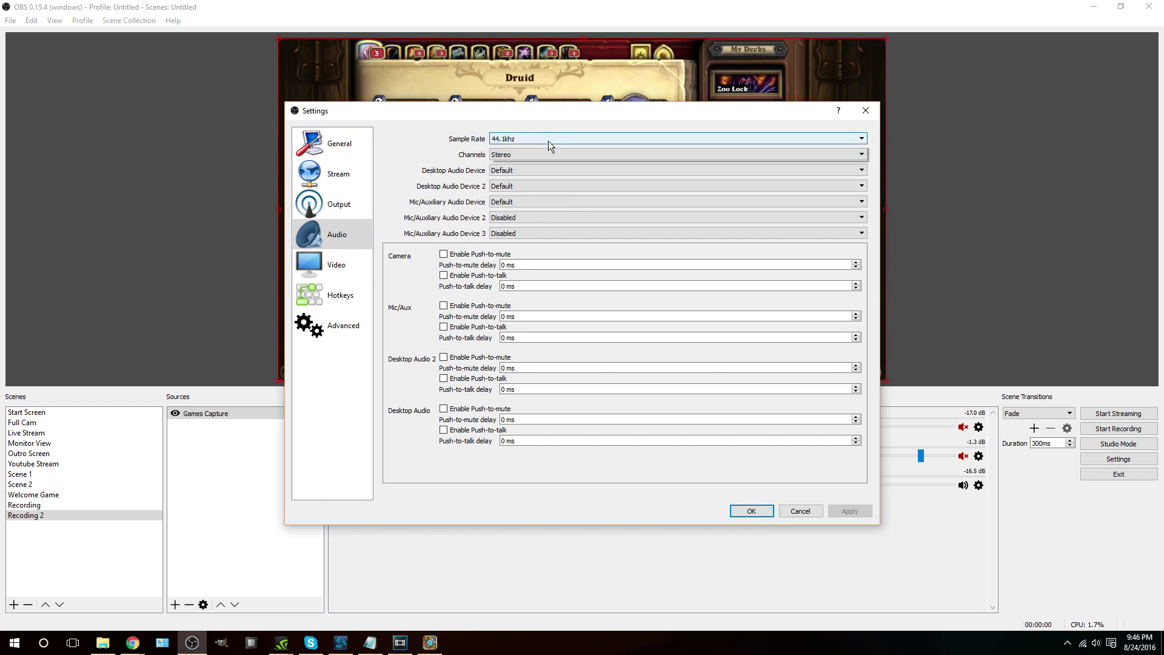
left_click(543, 136)
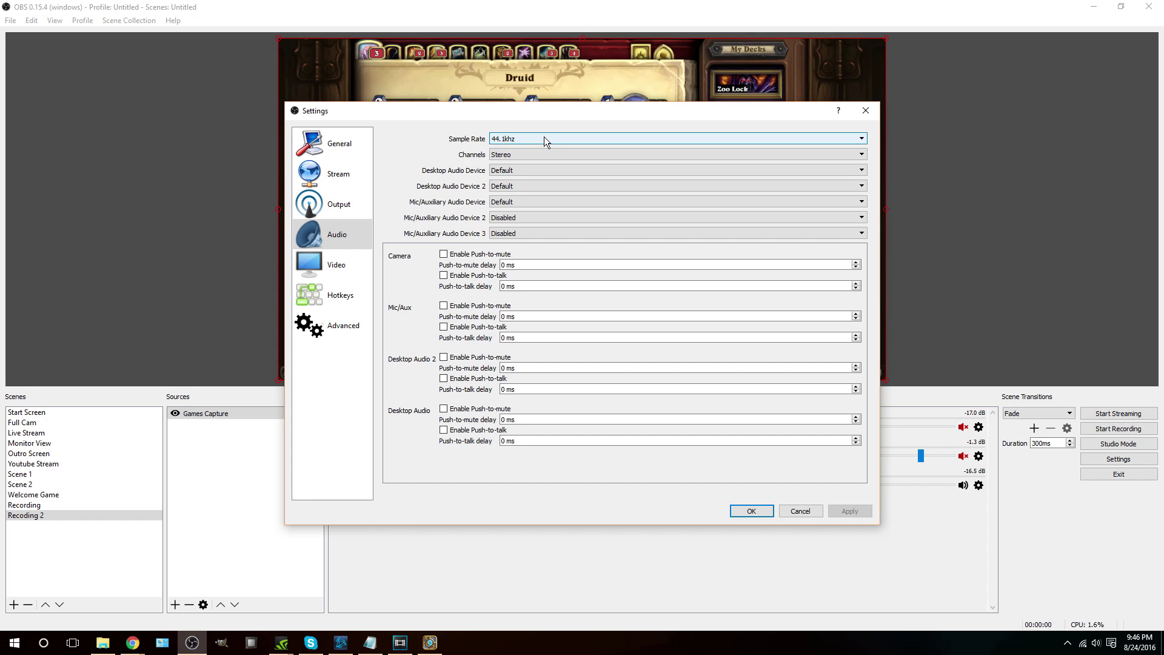
left_click(532, 169)
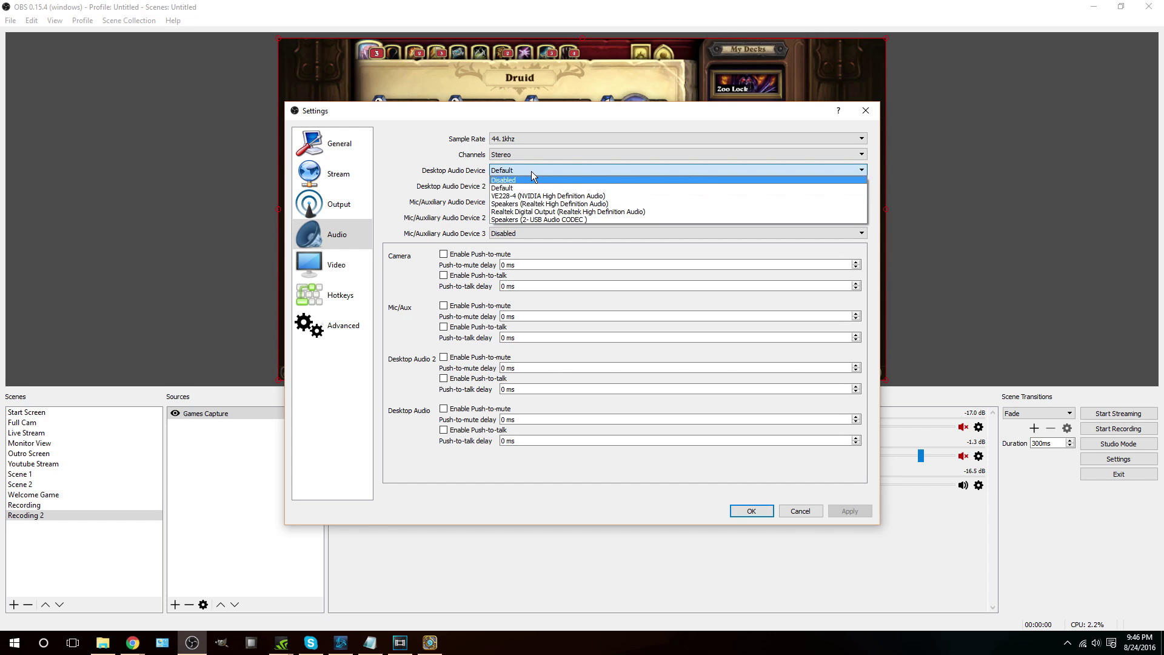
left_click(531, 170)
left_click(526, 170)
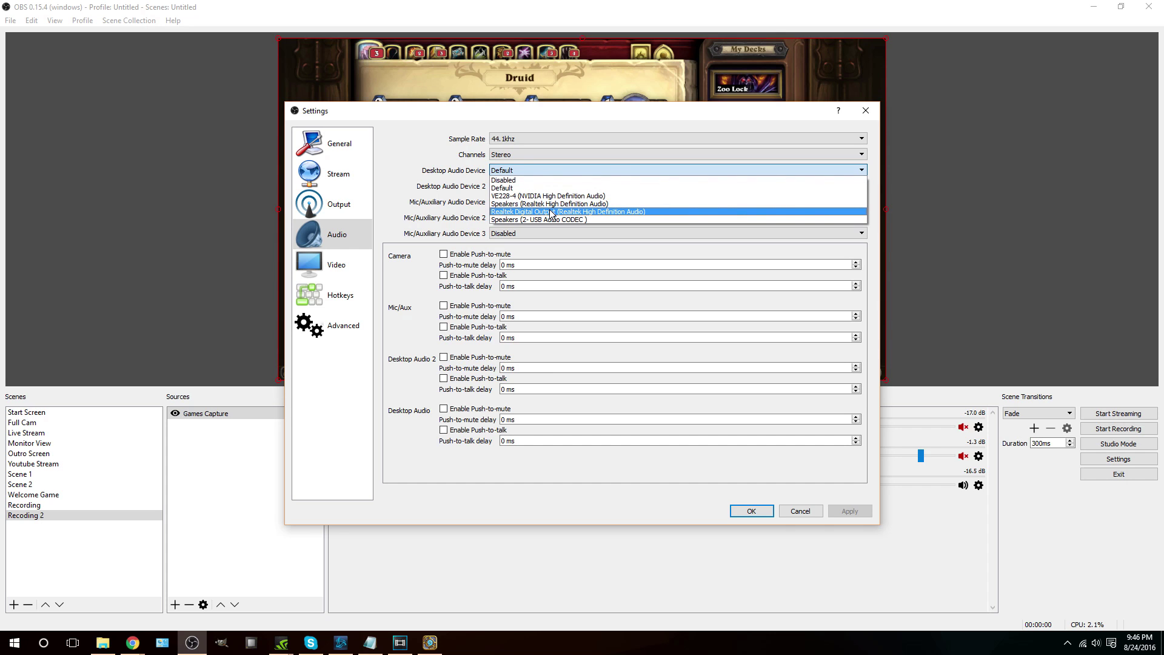
left_click(572, 170)
left_click(550, 200)
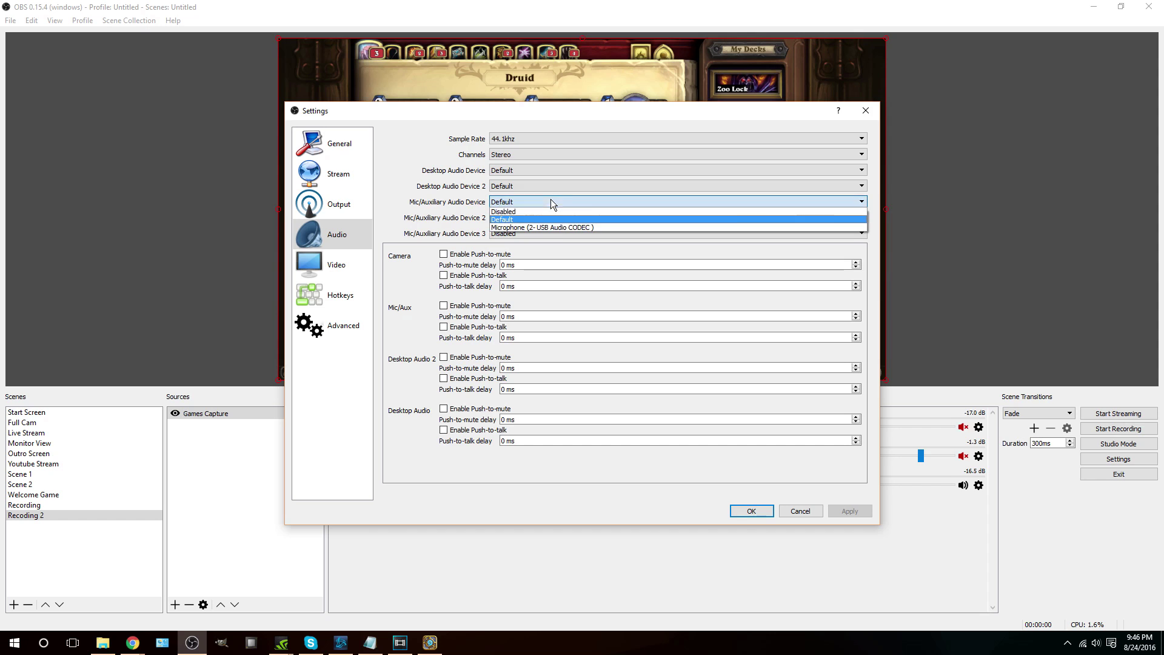
left_click(518, 202)
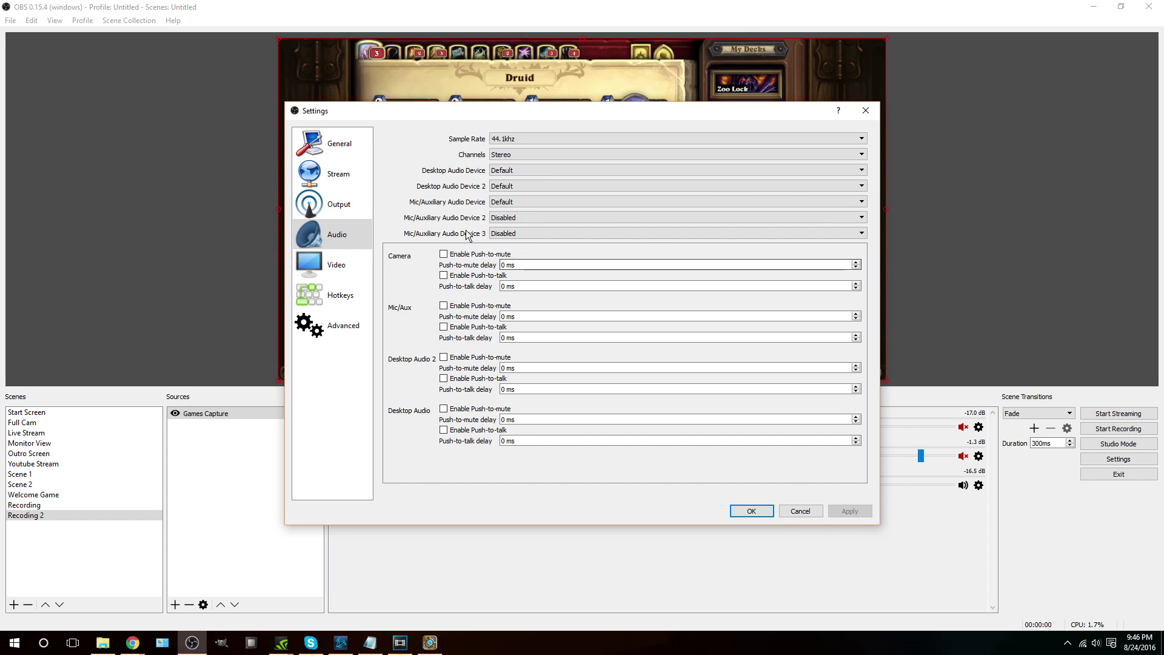
- Set the output mode to Advanced and the recording type to Standard in the output settings
left_click(333, 204)
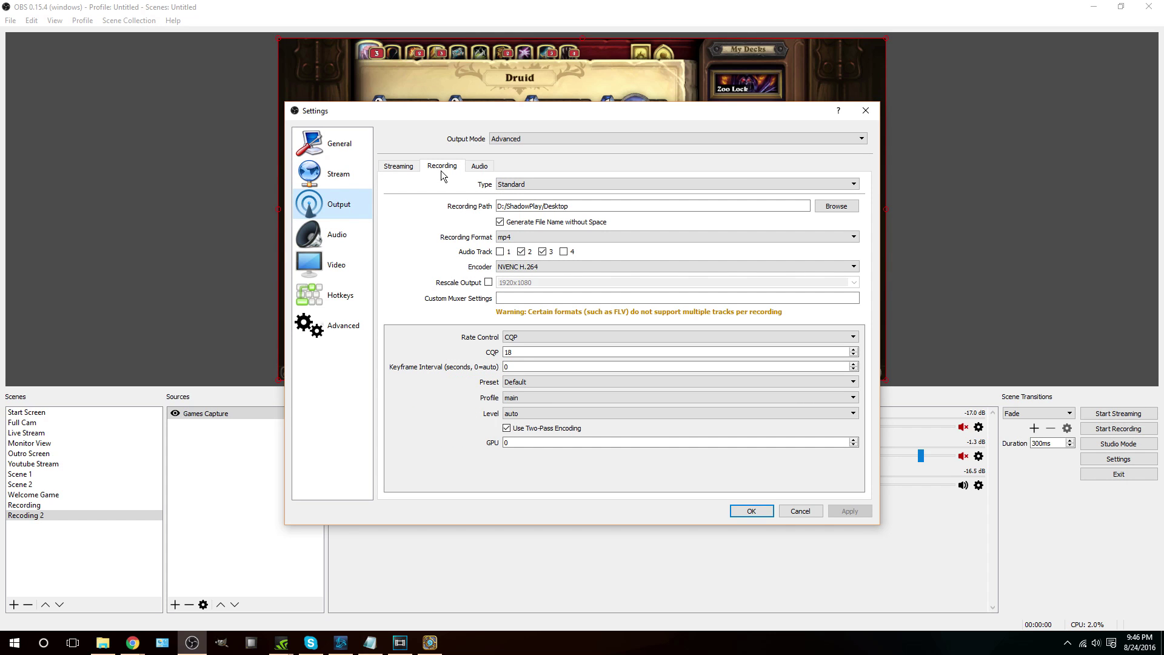
left_click(682, 185)
left_click(682, 185)
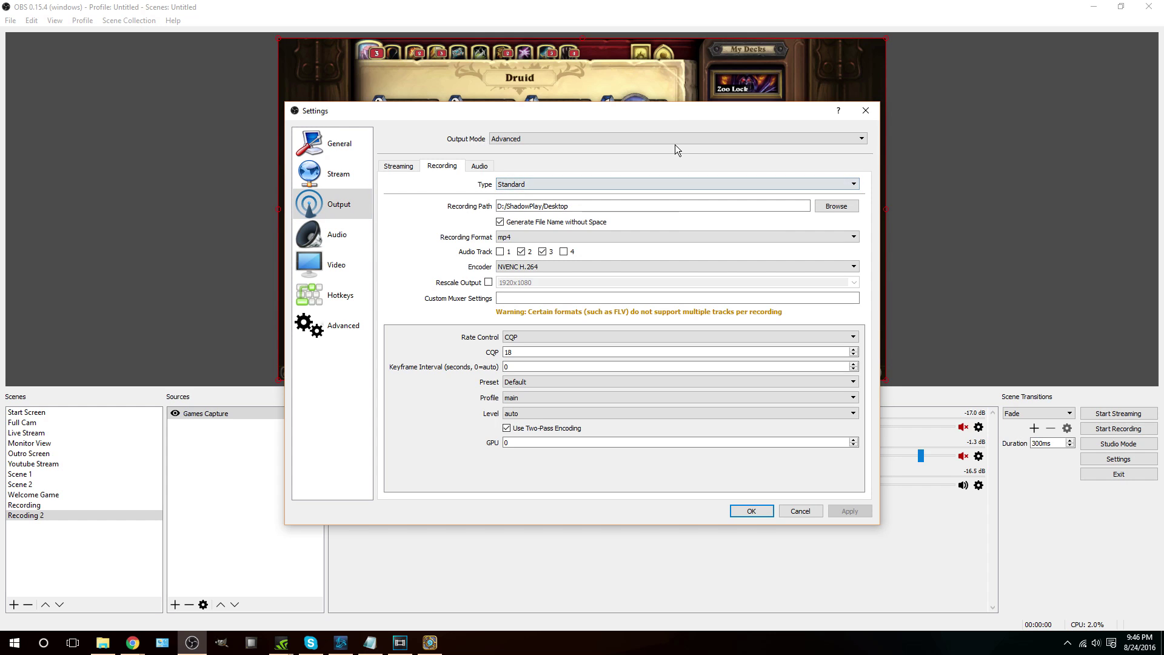
left_click(678, 139)
left_click(675, 155)
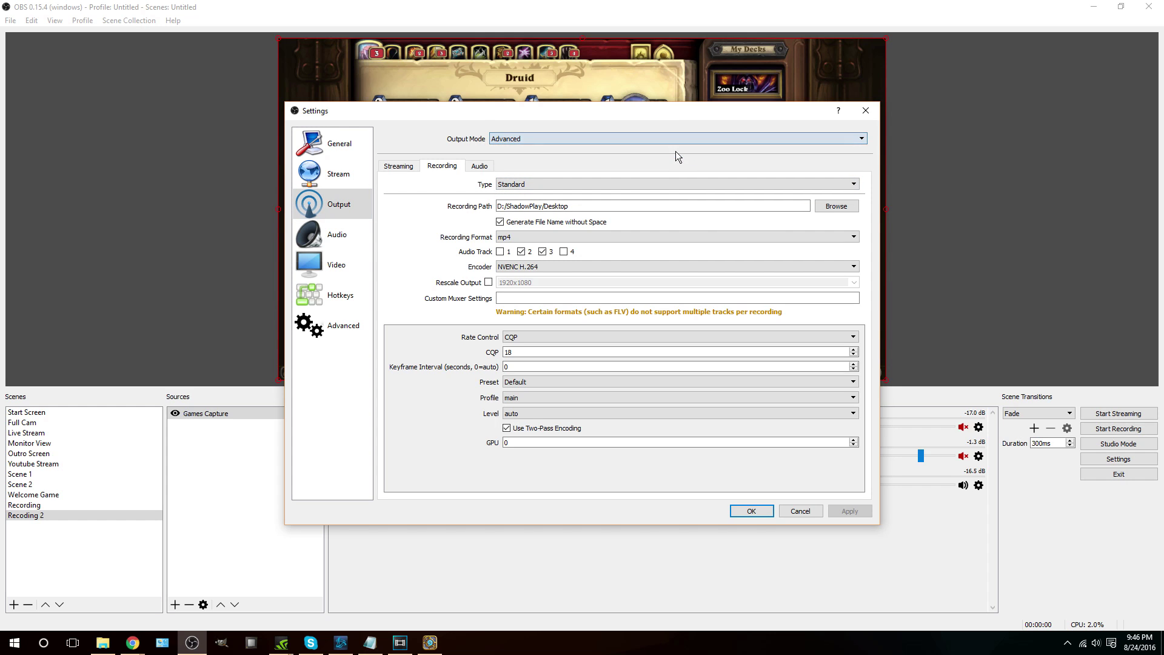
left_click(674, 138)
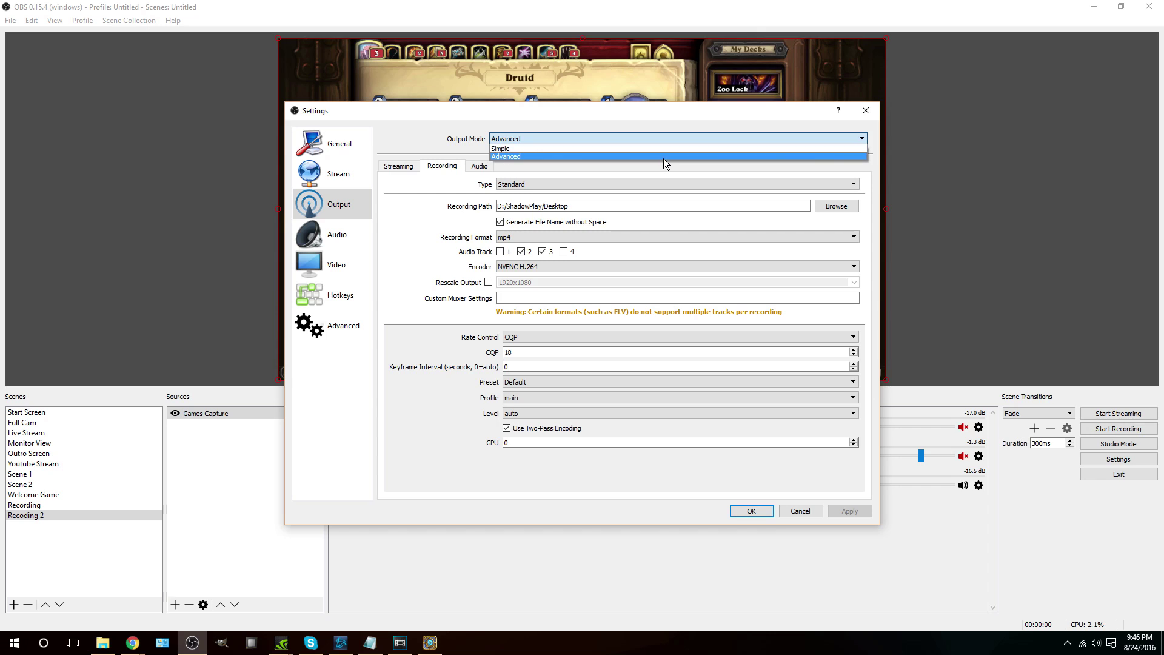
left_click(664, 157)
left_click(674, 181)
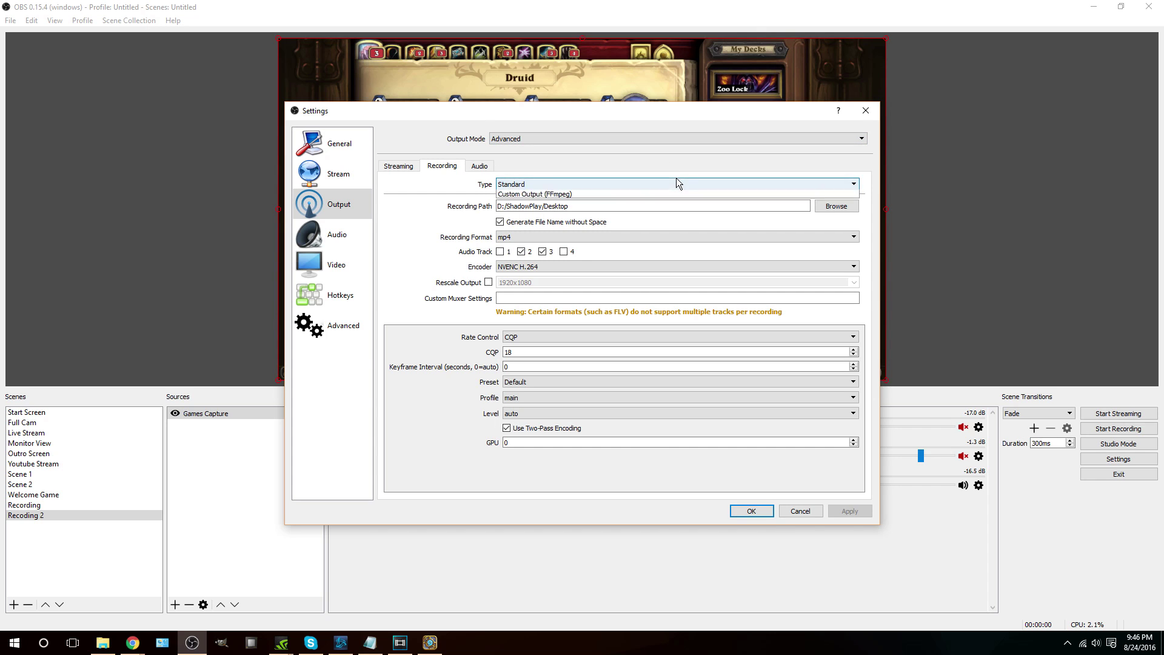
left_click(653, 191)
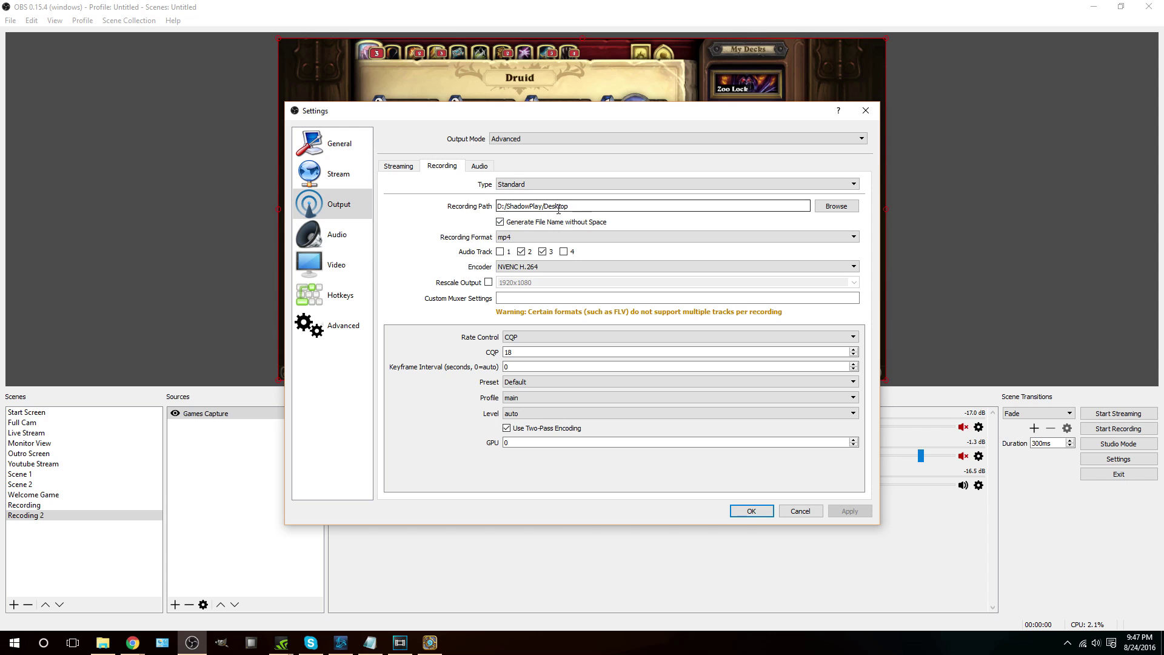
- View the recording folder selection without changing the path, and choose mp4 as the recording format
left_click(825, 207)
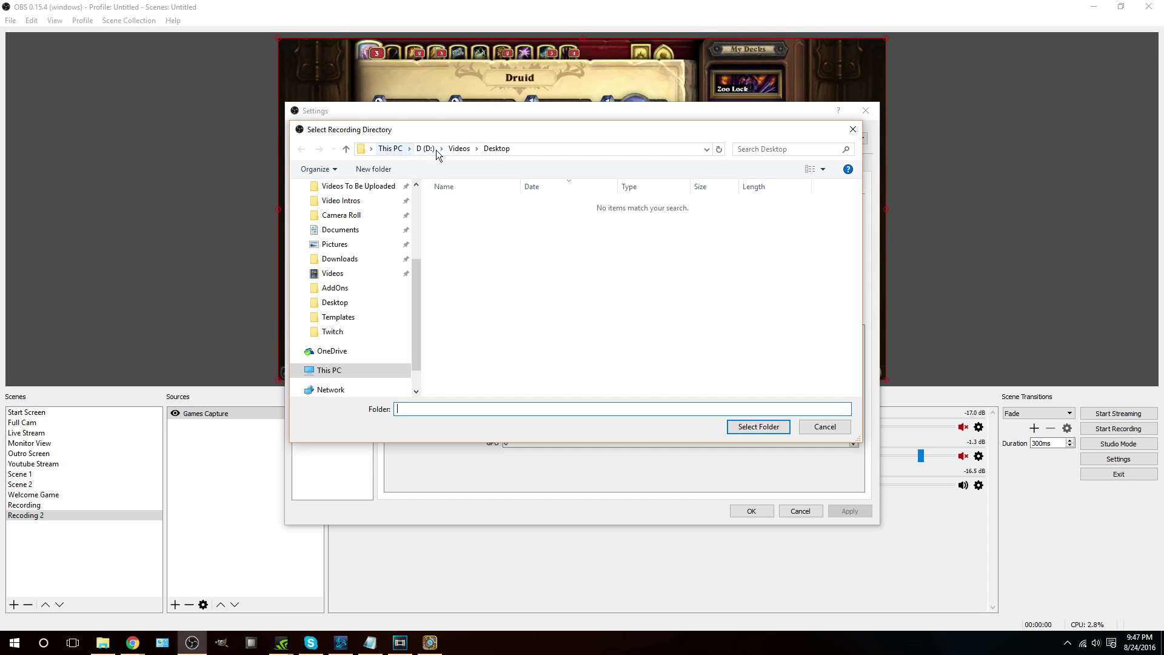
left_click(853, 130)
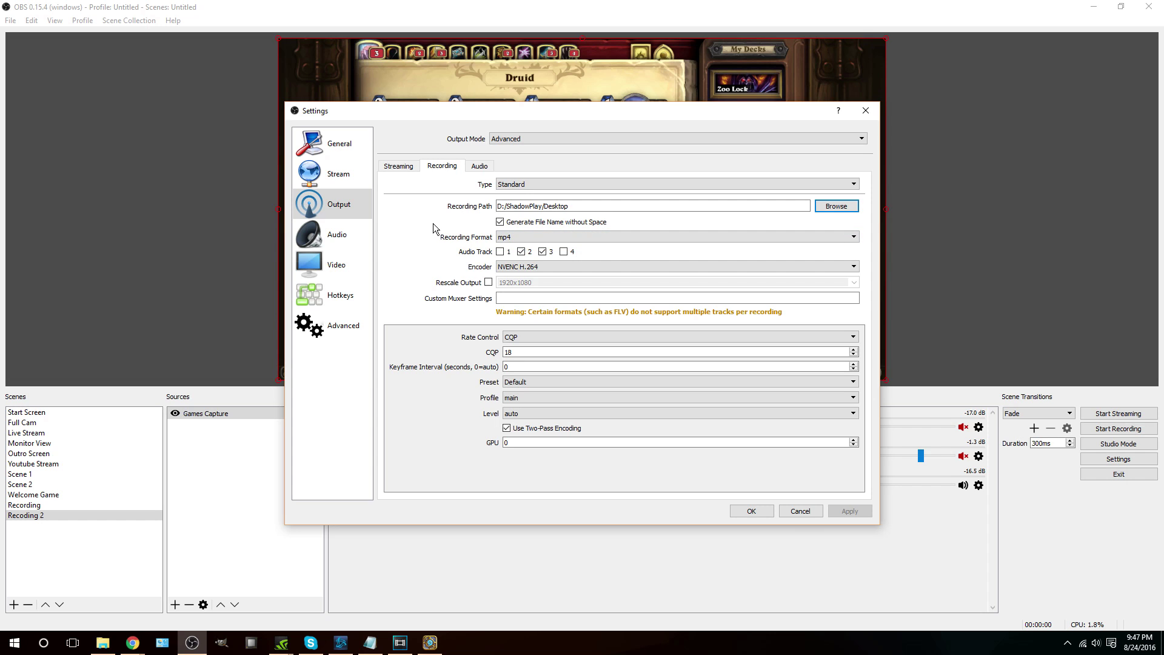
left_click(611, 237)
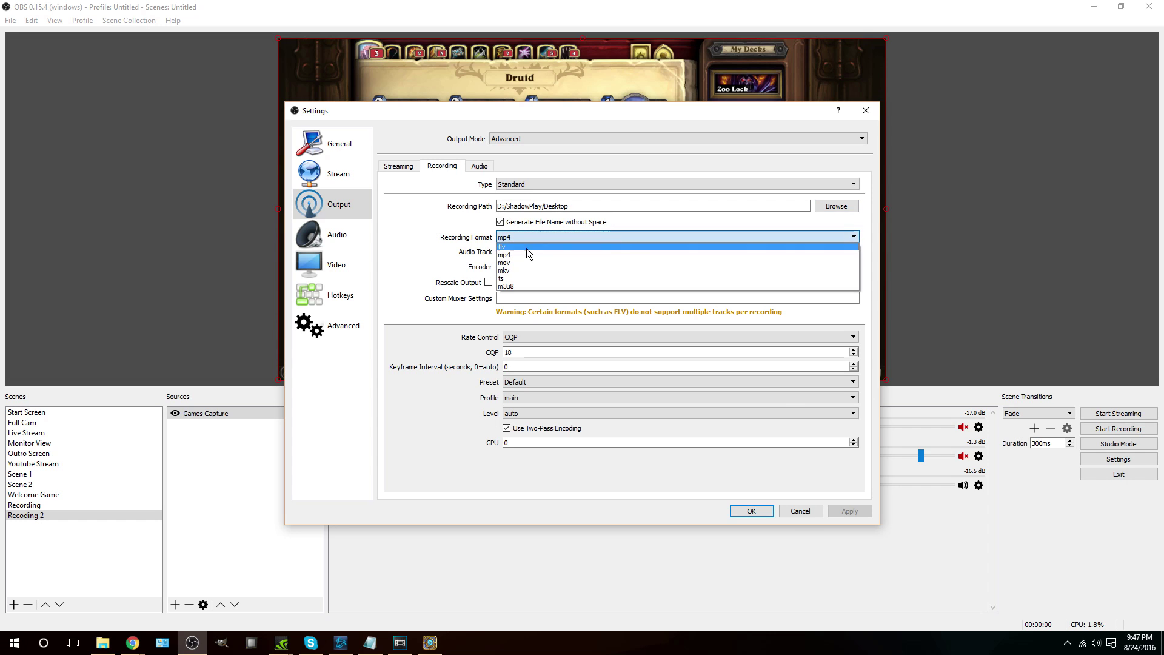
left_click(508, 255)
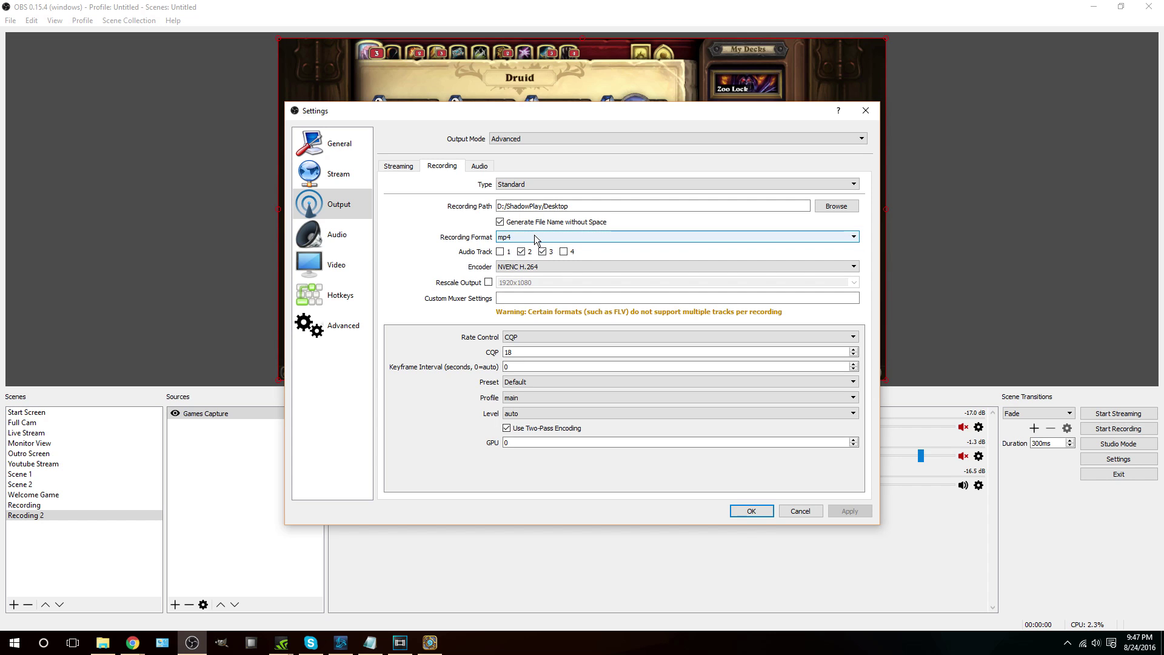
left_click(536, 237)
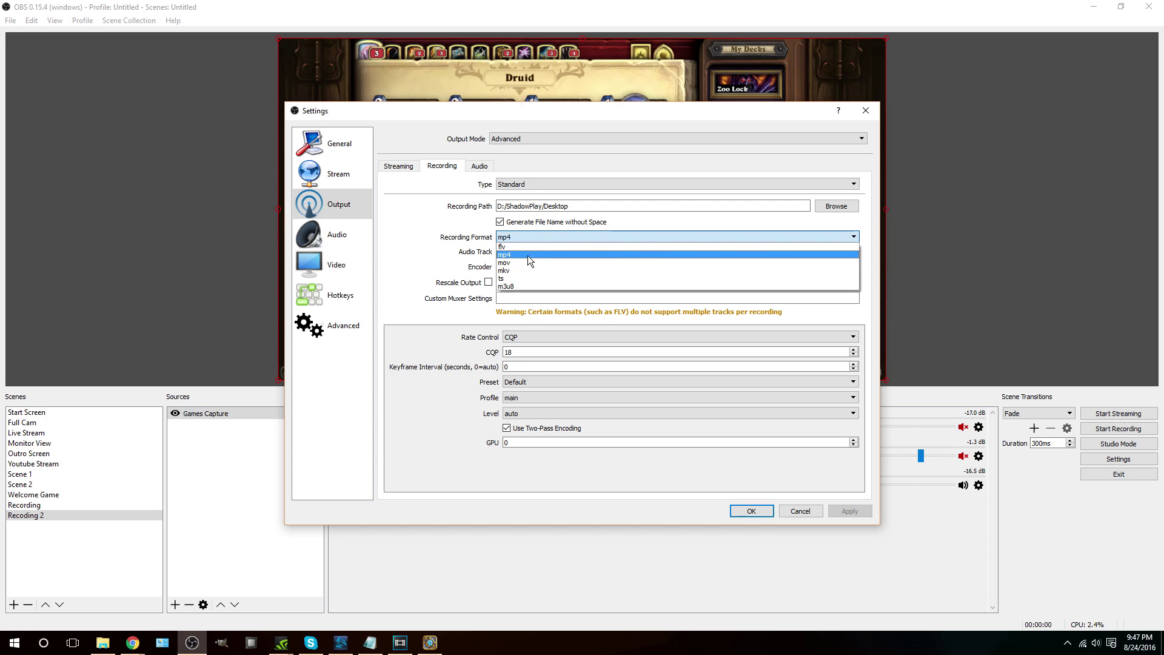
left_click(532, 255)
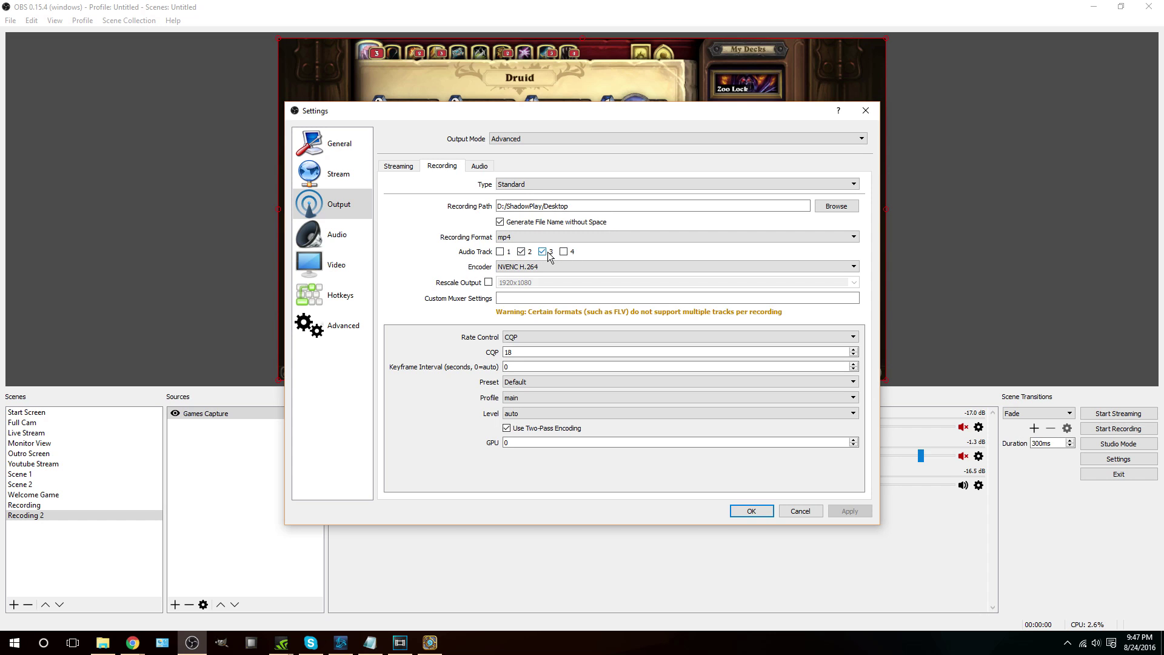
- Select the NVENC H.264 recording encoder and, after trying CBR, set the rate control to CQP
left_click(588, 267)
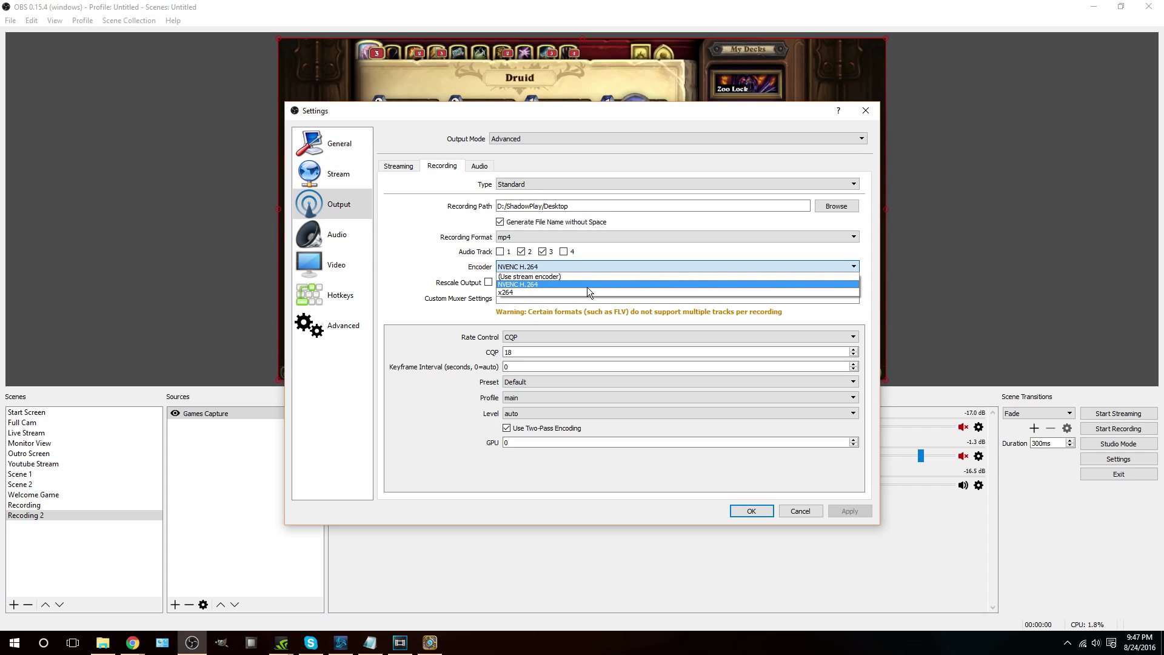
left_click(587, 286)
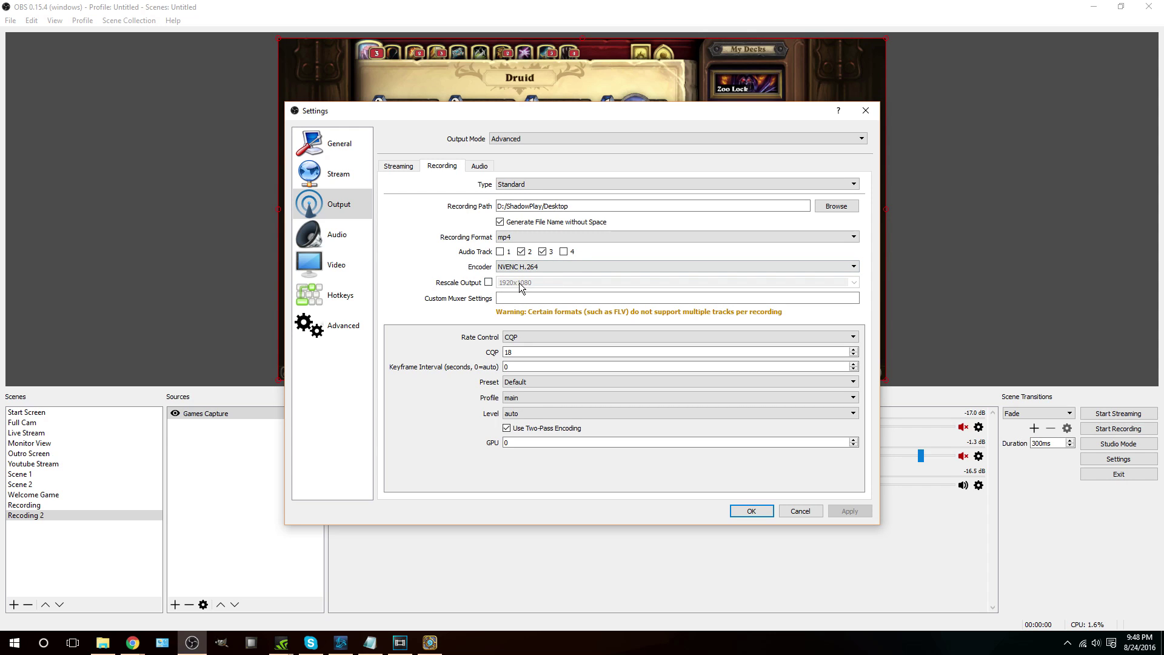
left_click(555, 337)
left_click(550, 346)
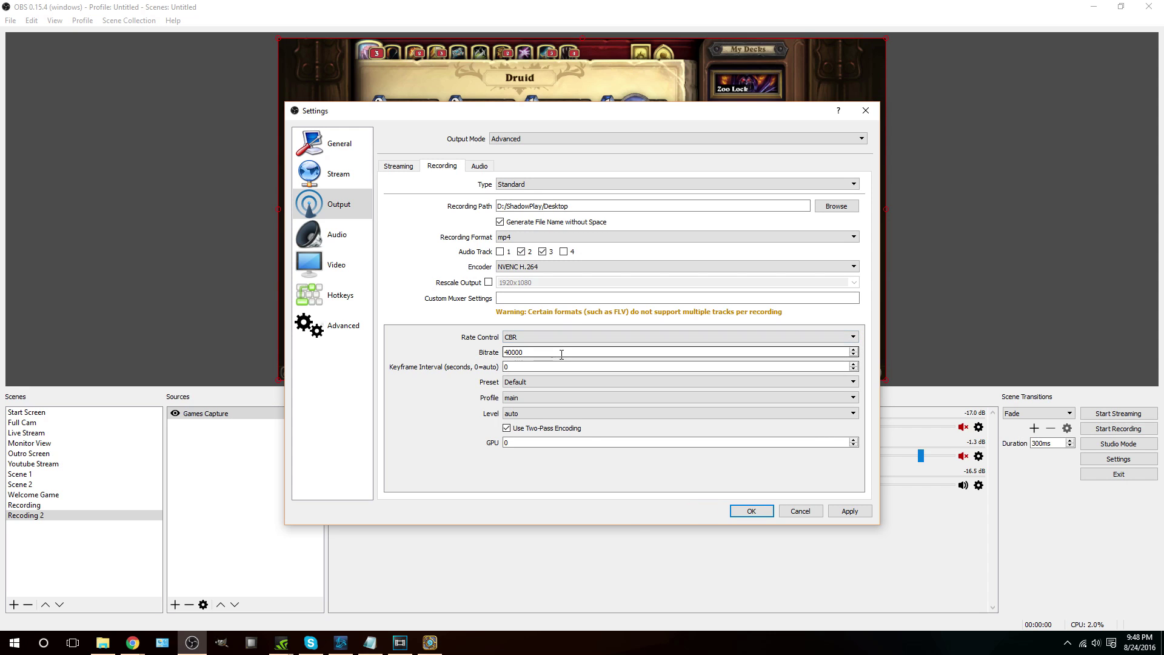
left_click(530, 353)
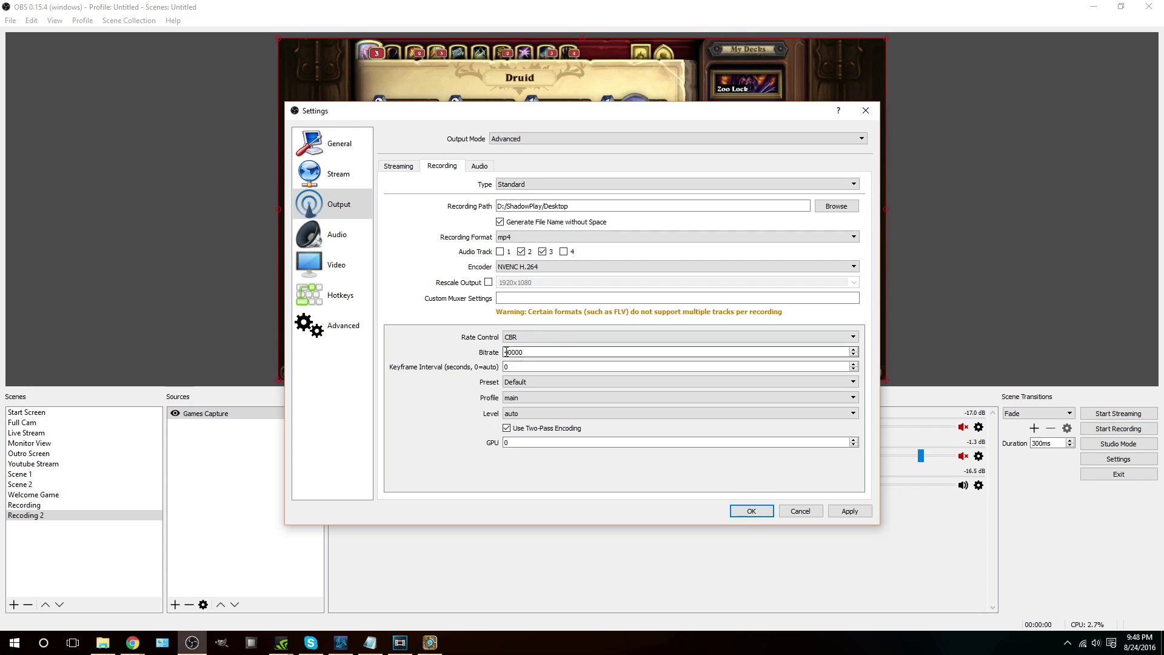
left_click(561, 338)
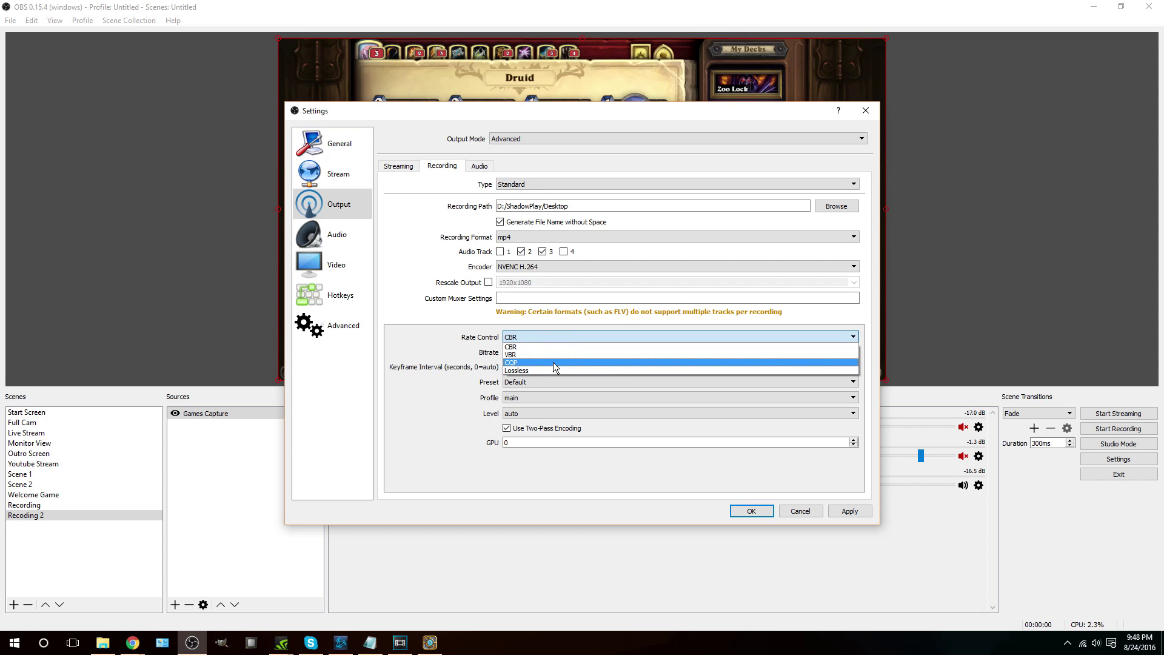
left_click(532, 363)
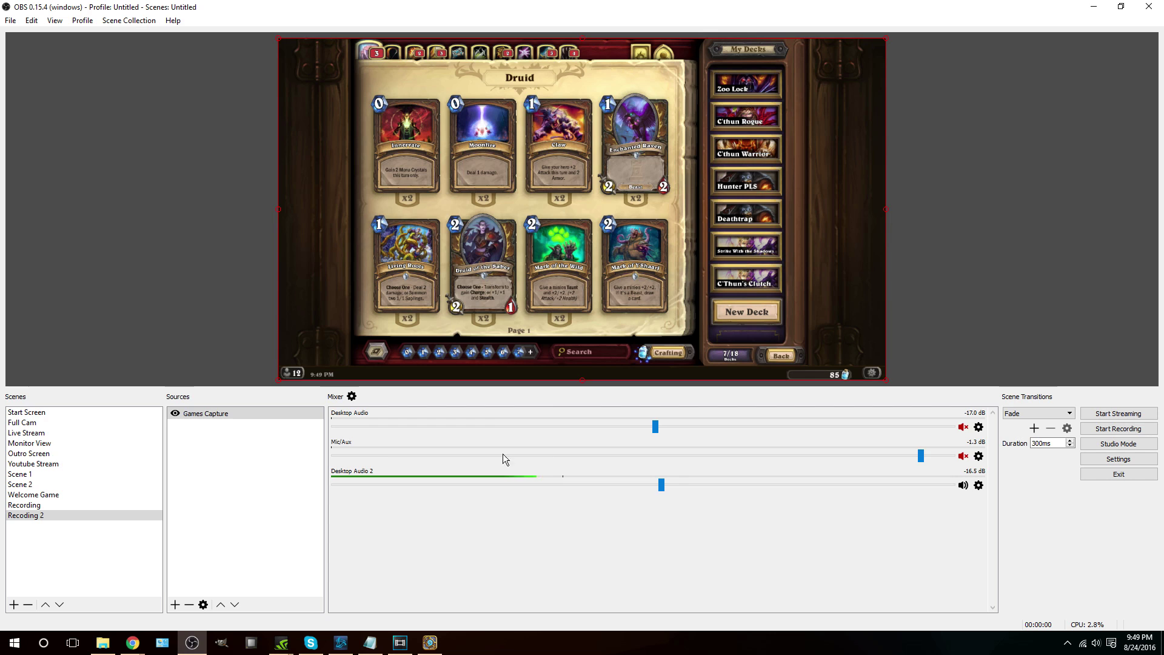
- Examine the audio track assignments of Mic/Aux and Desktop Audio 2 in the mixer's Advanced Audio Properties
left_click(351, 397)
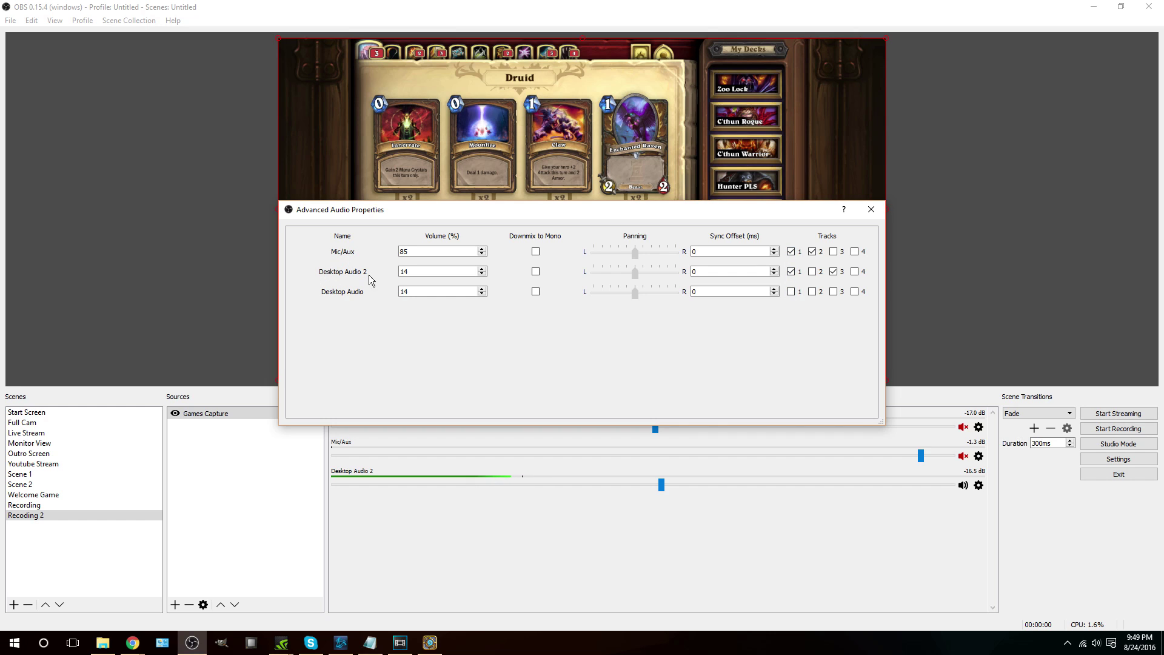
left_click(791, 252)
left_click(791, 251)
left_click(871, 209)
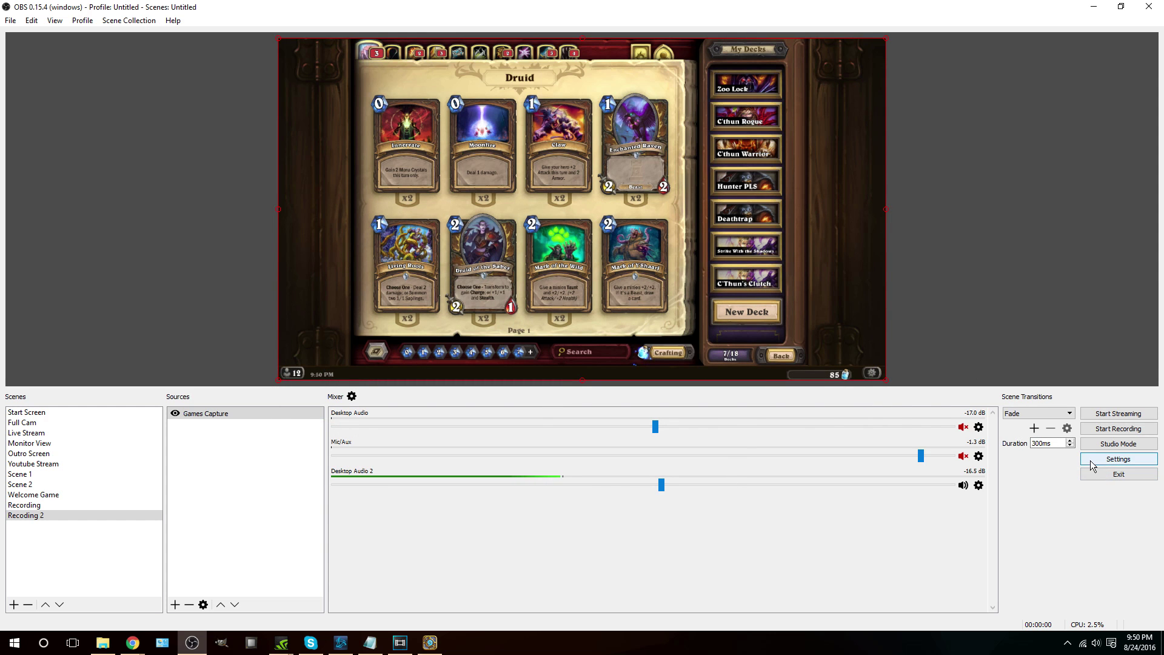
left_click(351, 395)
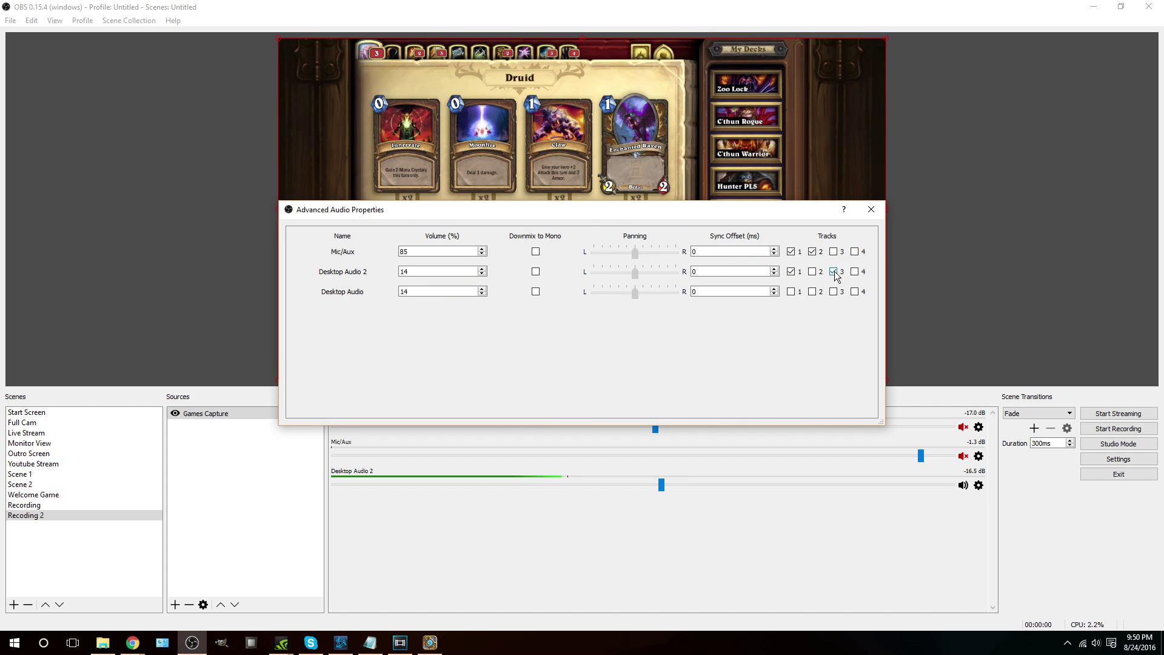
left_click(871, 209)
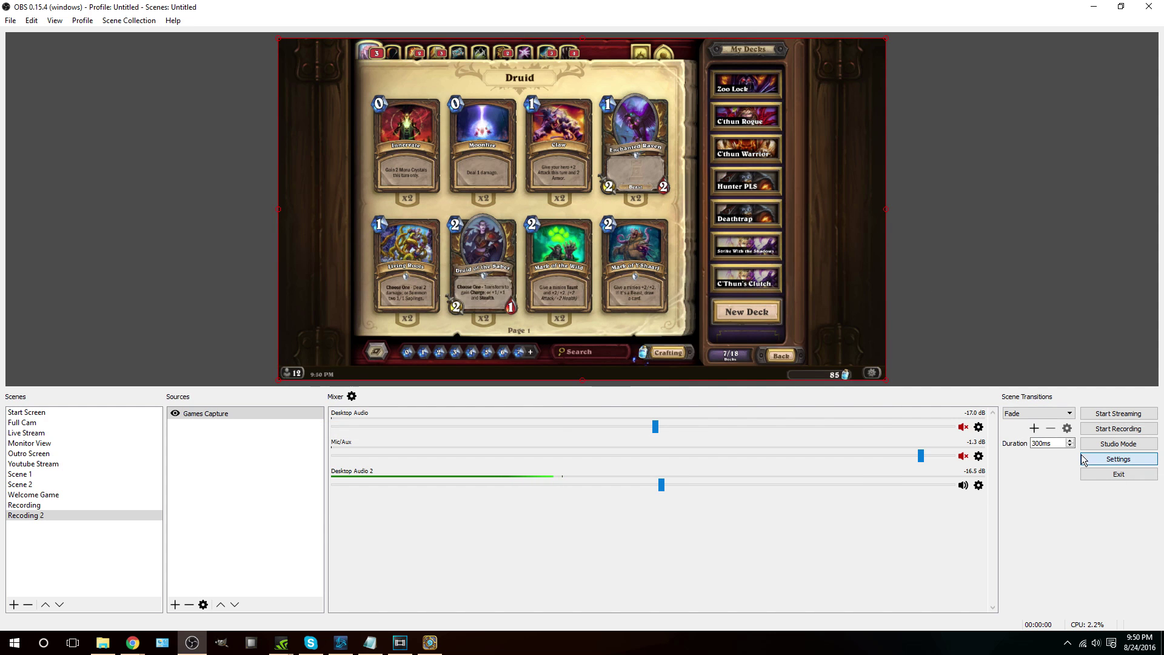
- Check the enabled recording audio tracks in the output settings, and review the advanced and hotkey settings
left_click(1118, 459)
left_click(333, 204)
left_click(520, 252)
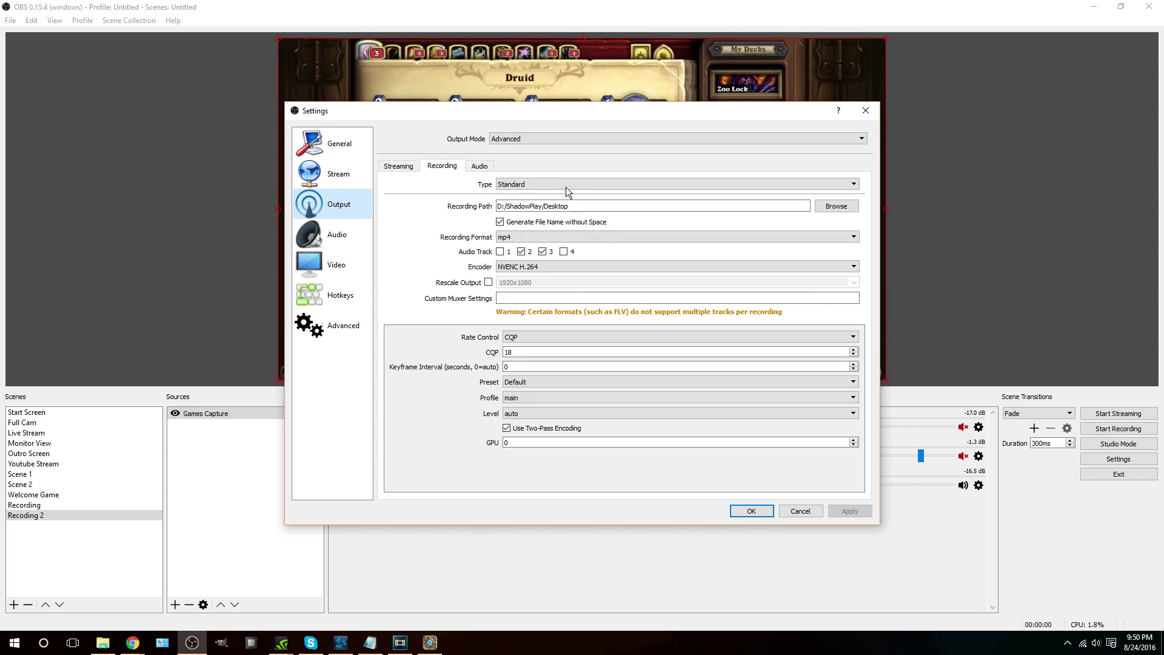
left_click(367, 331)
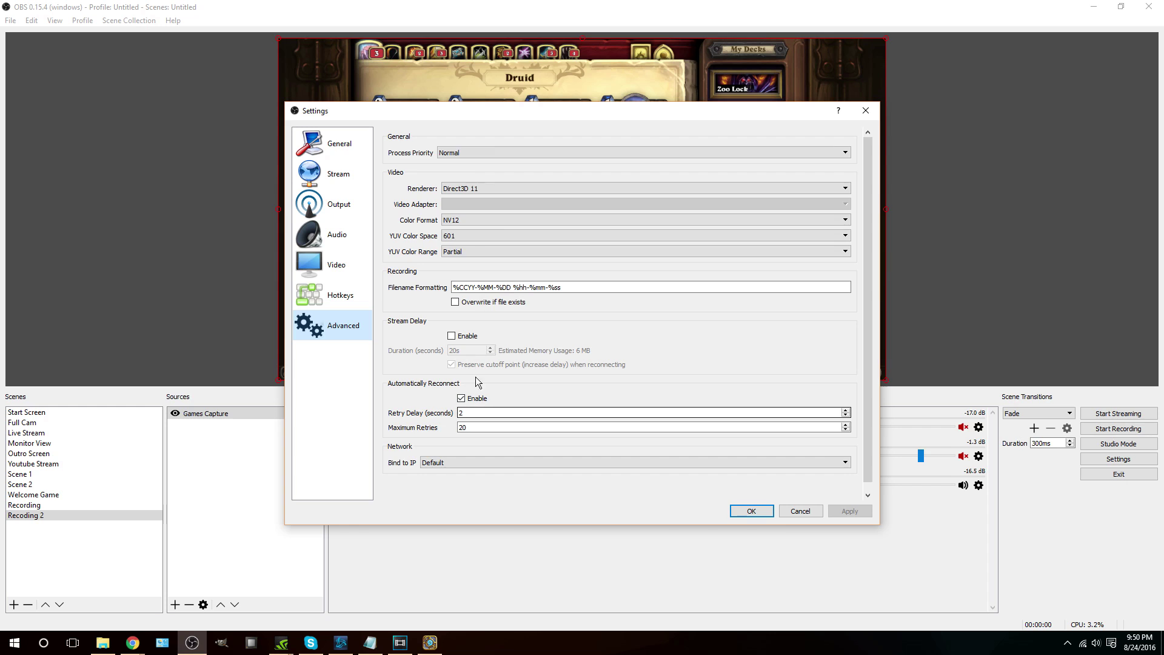
left_click(321, 301)
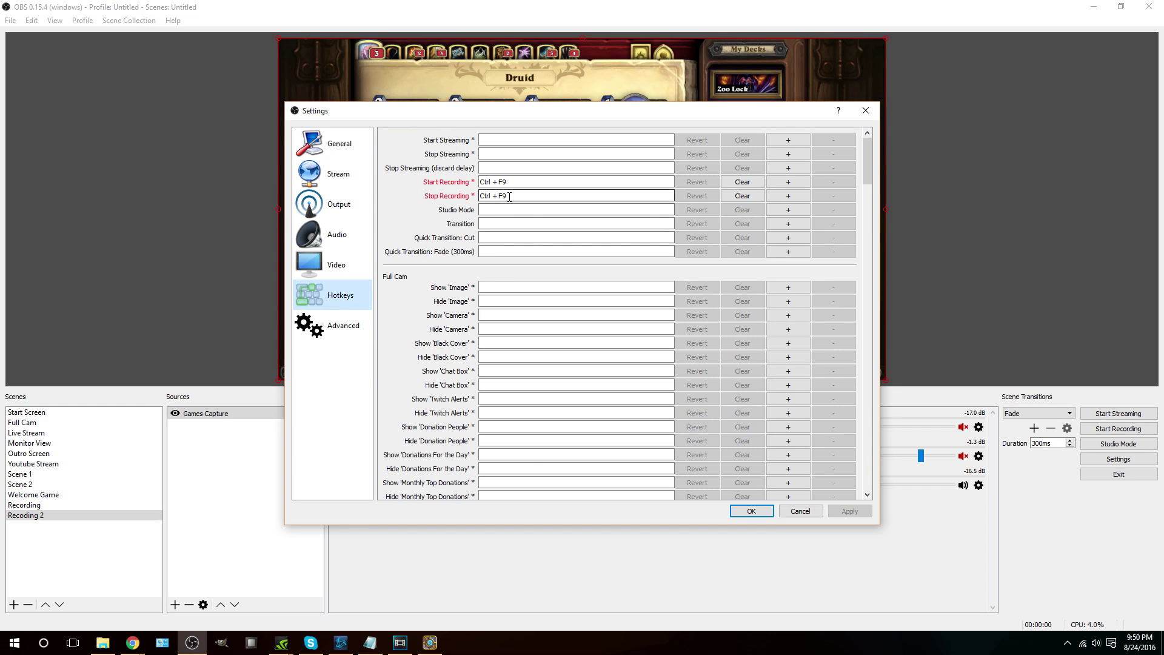